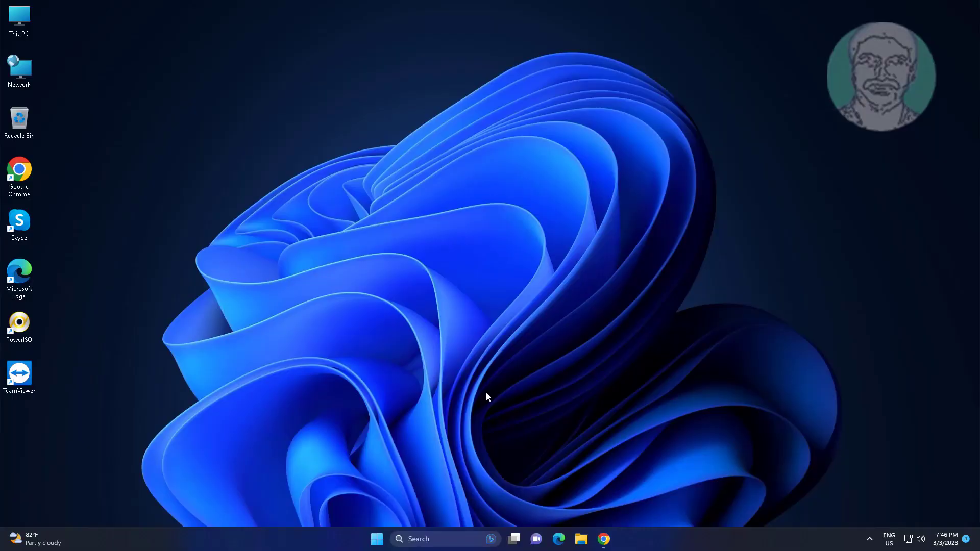
Find 'regedit' in Windows Search and launch Registry Editor as administrator, approving the UAC prompt.
click(434, 543)
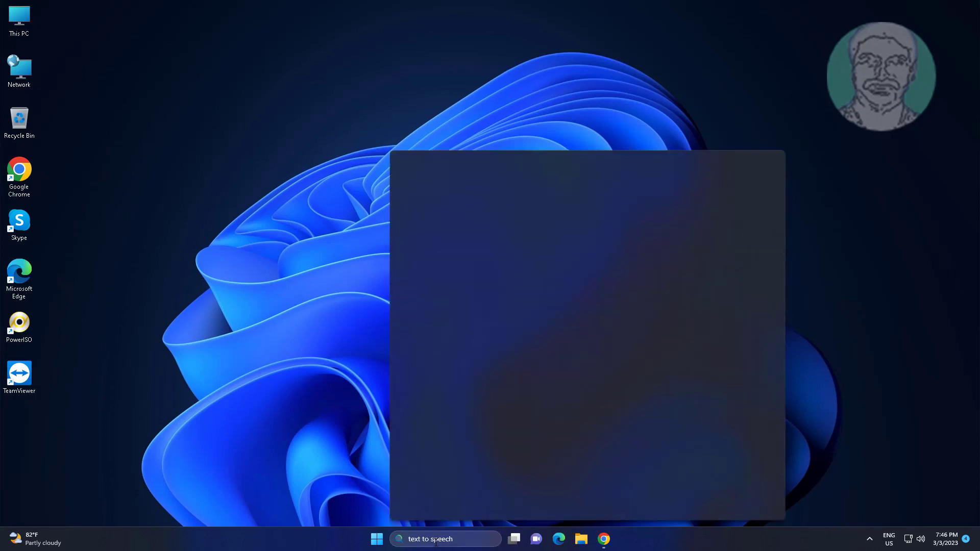
text(reged)
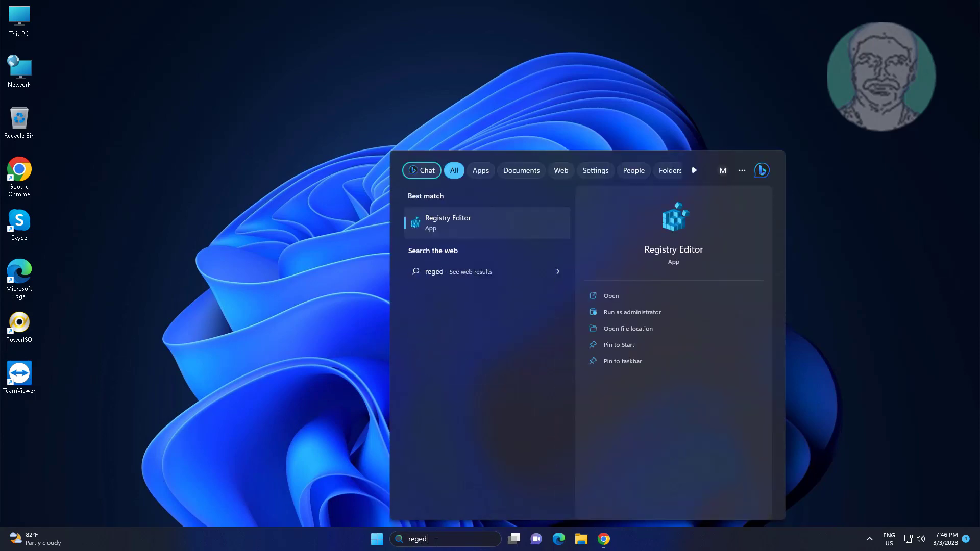
text(it)
right_click(483, 234)
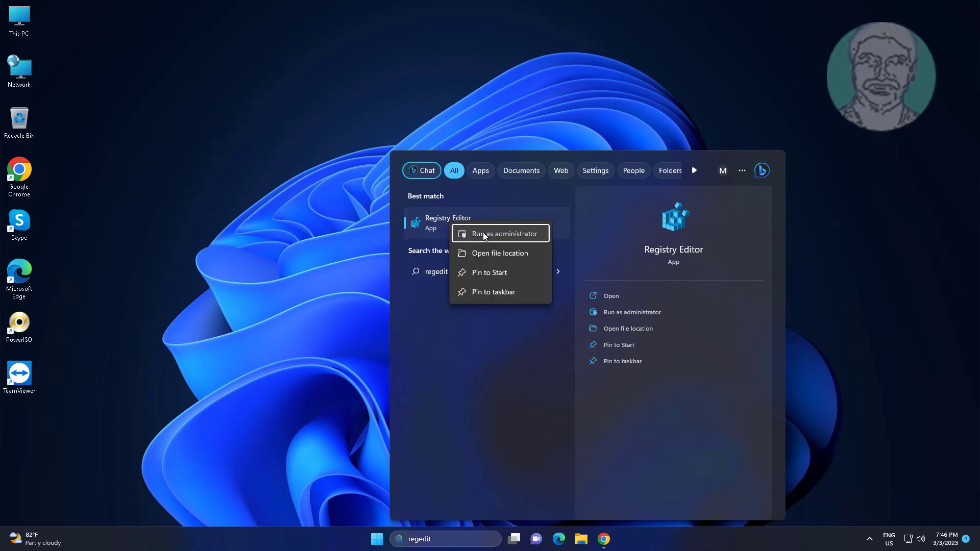
click(482, 233)
click(472, 350)
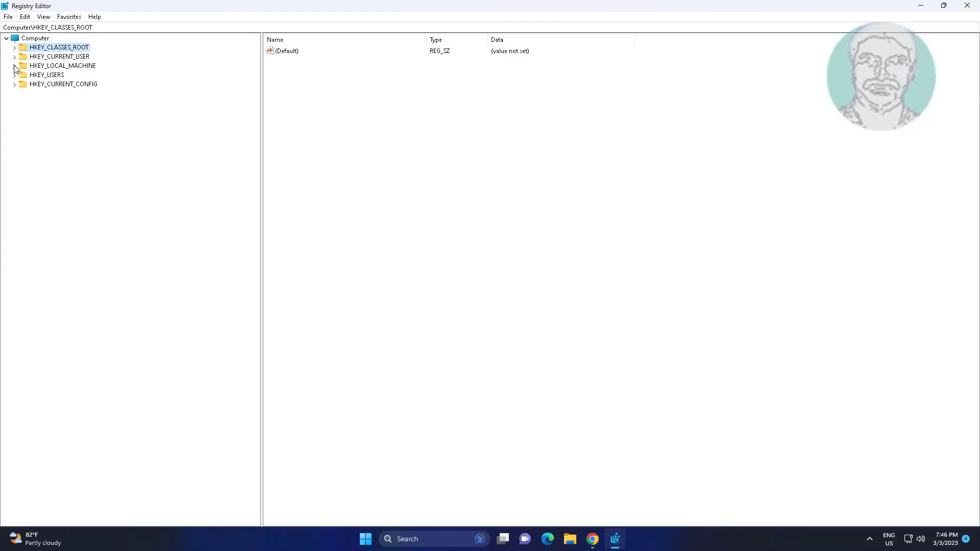
Expand the tree down to HKEY_LOCAL_MACHINE\SOFTWARE\WOW6432Node and list its subkeys.
click(61, 65)
click(16, 67)
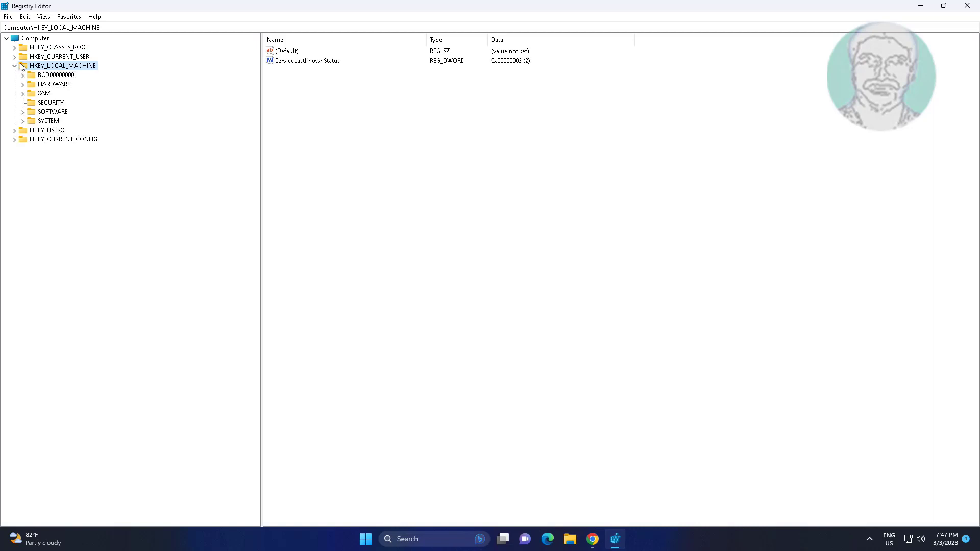
click(51, 113)
click(22, 112)
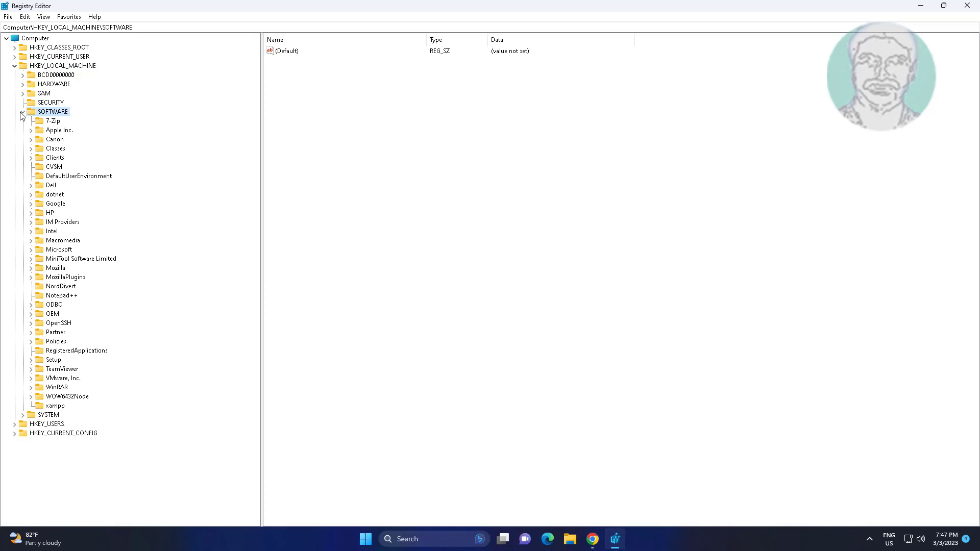
click(64, 398)
click(31, 397)
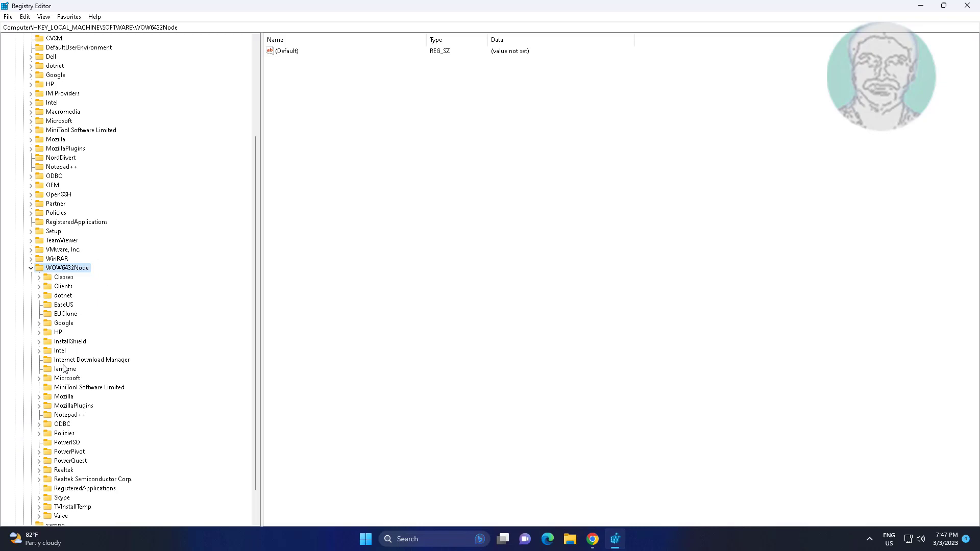
scroll(63, 367, down, 2)
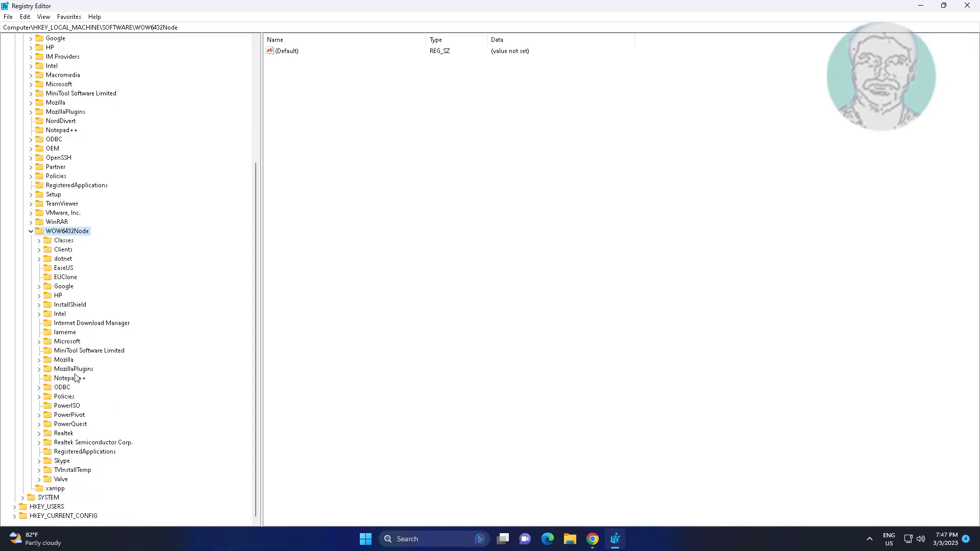
Expand WOW6432Node\Microsoft and jump down to the subkeys starting with S.
click(73, 344)
click(40, 342)
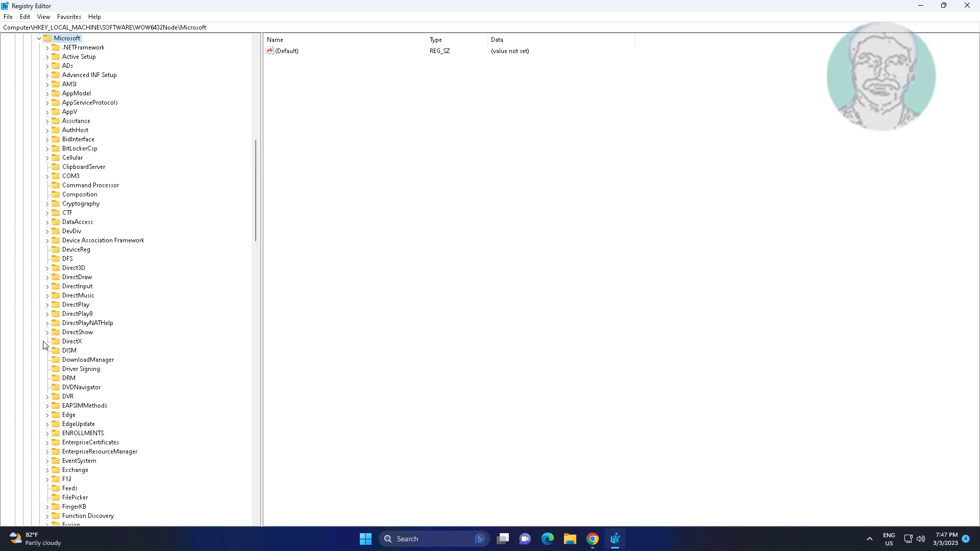
click(84, 333)
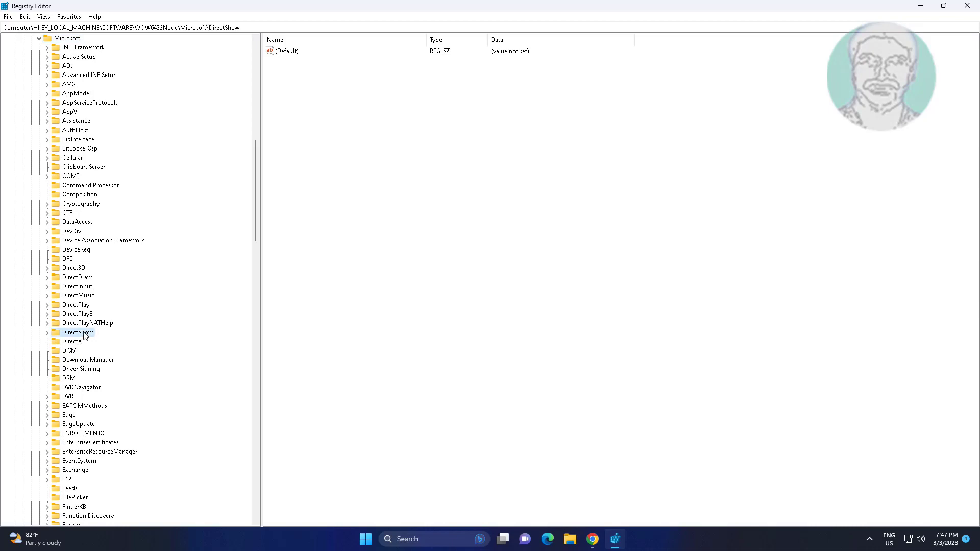
key(s)
scroll(87, 382, down, 10)
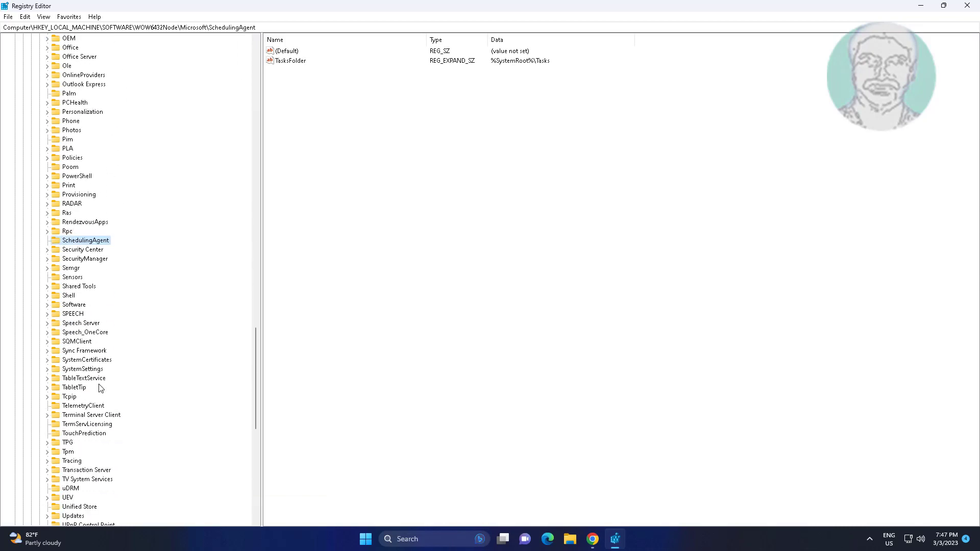
Open SPEECH\Voices\Tokens to list the DAVID and ZIRA voice tokens.
click(75, 314)
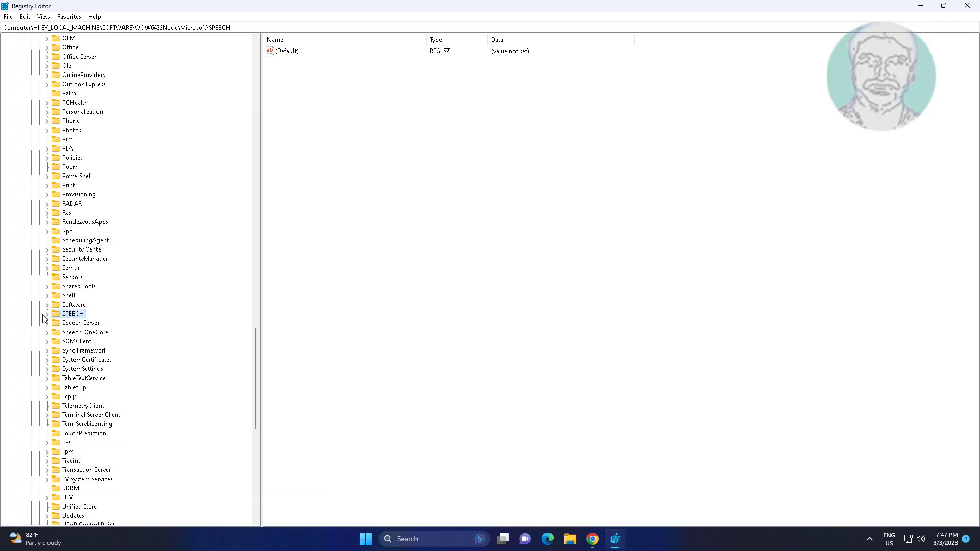
click(47, 314)
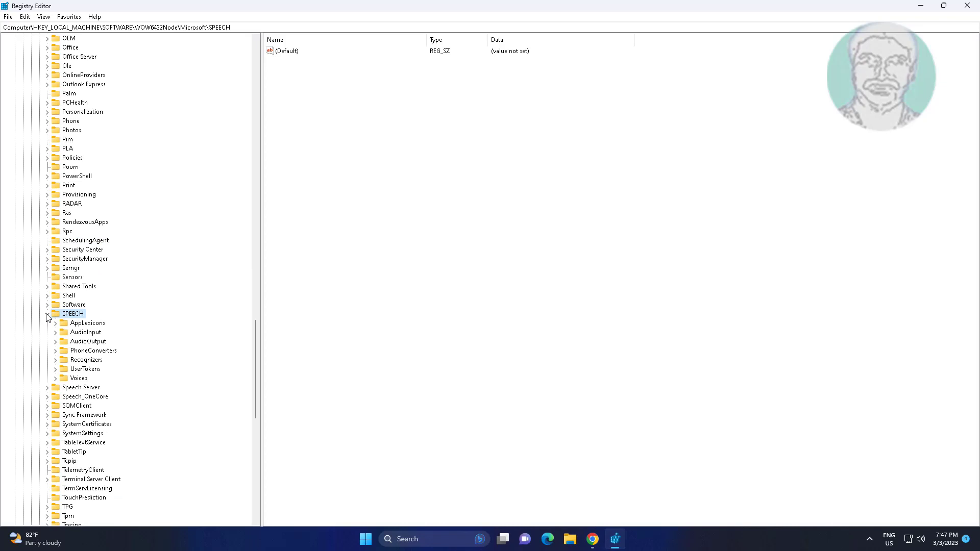
click(79, 377)
click(55, 378)
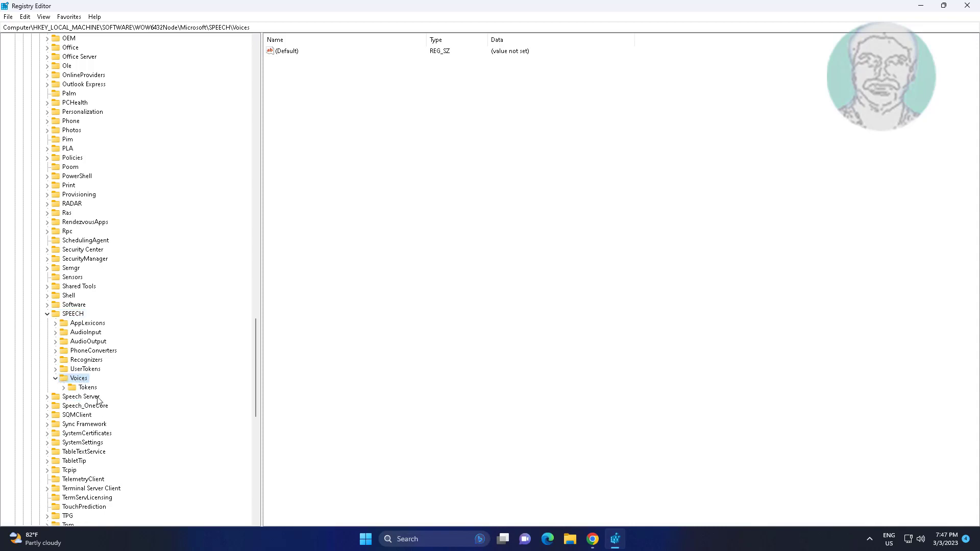
click(87, 387)
click(64, 387)
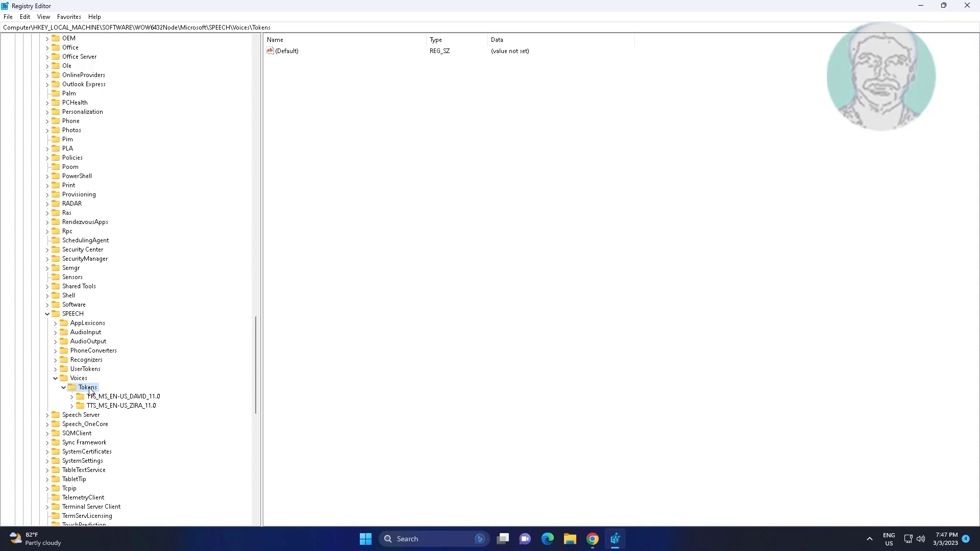
Copy the Tokens key path from the address bar, without the Computer\ prefix.
click(278, 27)
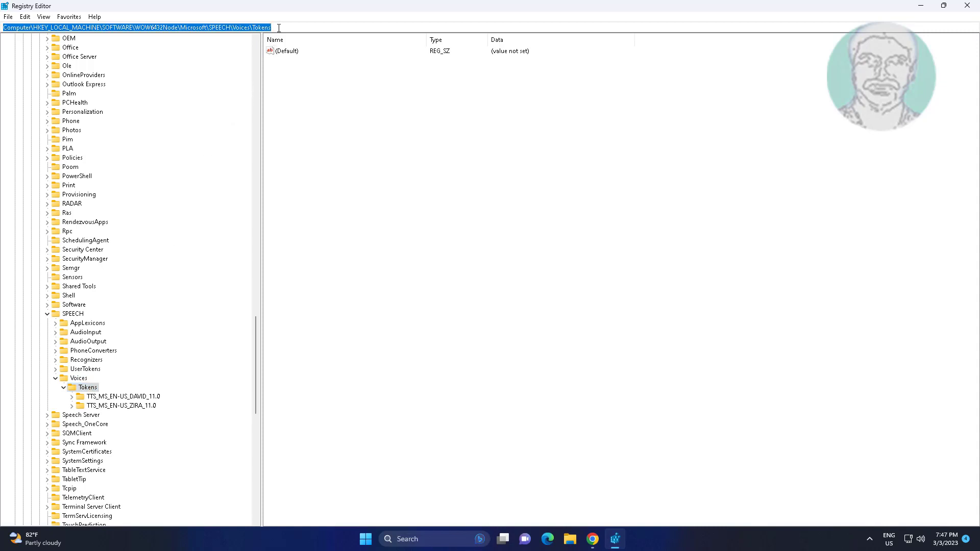
click(278, 27)
drag(281, 27, 35, 21)
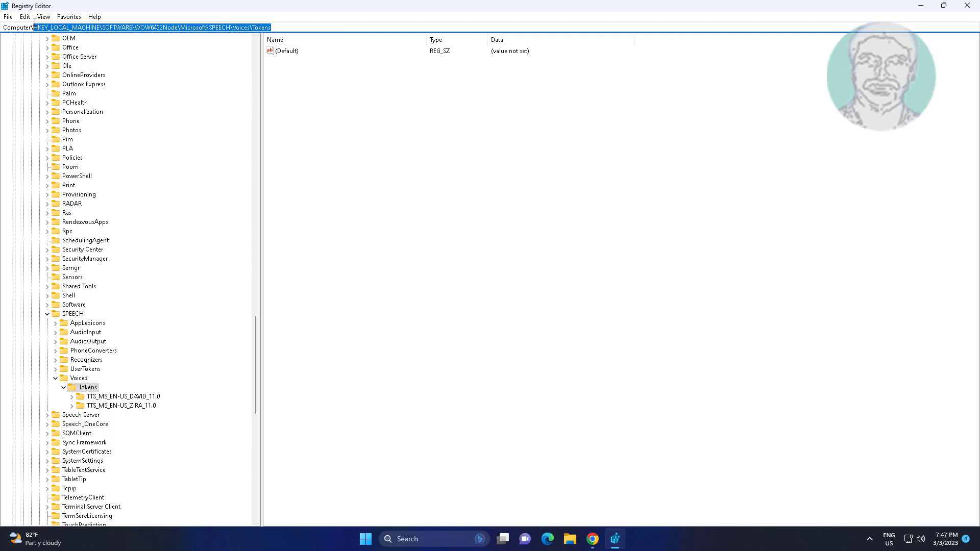
right_click(73, 28)
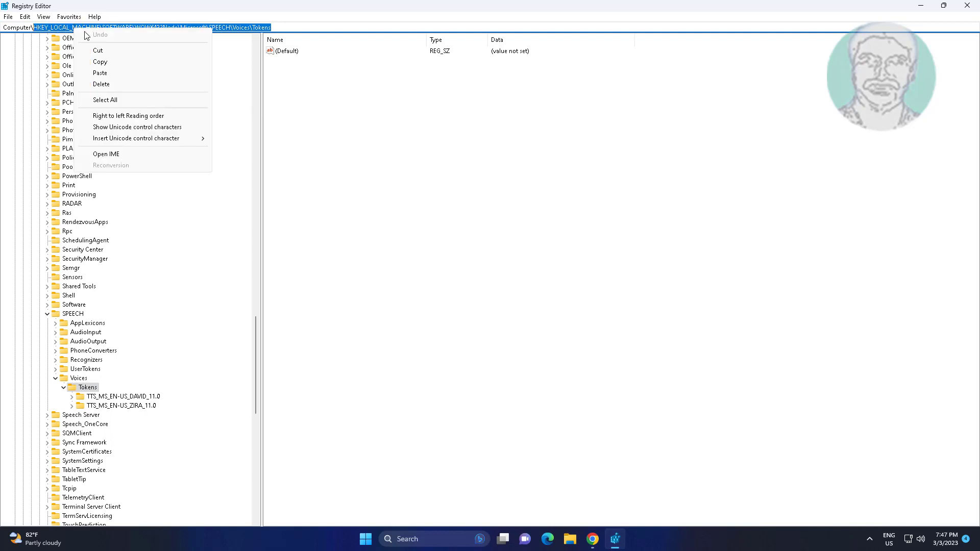
click(132, 60)
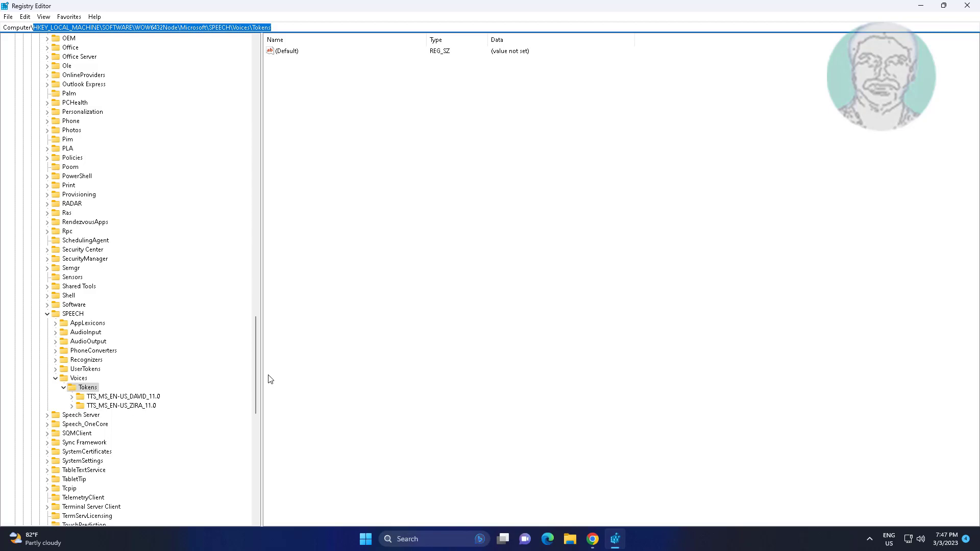
Collapse WOW6432Node, SOFTWARE and HKEY_LOCAL_MACHINE back to the top-level hives.
drag(255, 374, 264, 78)
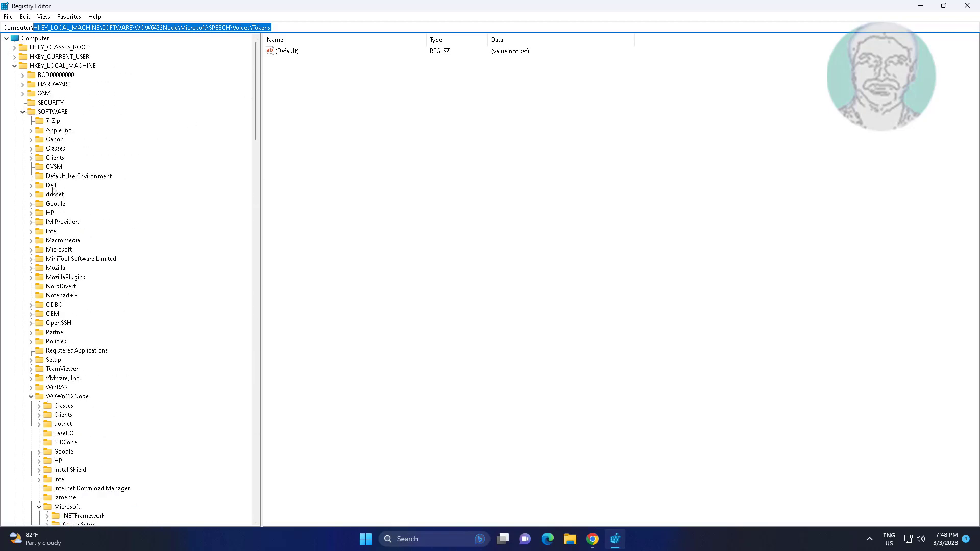
click(31, 397)
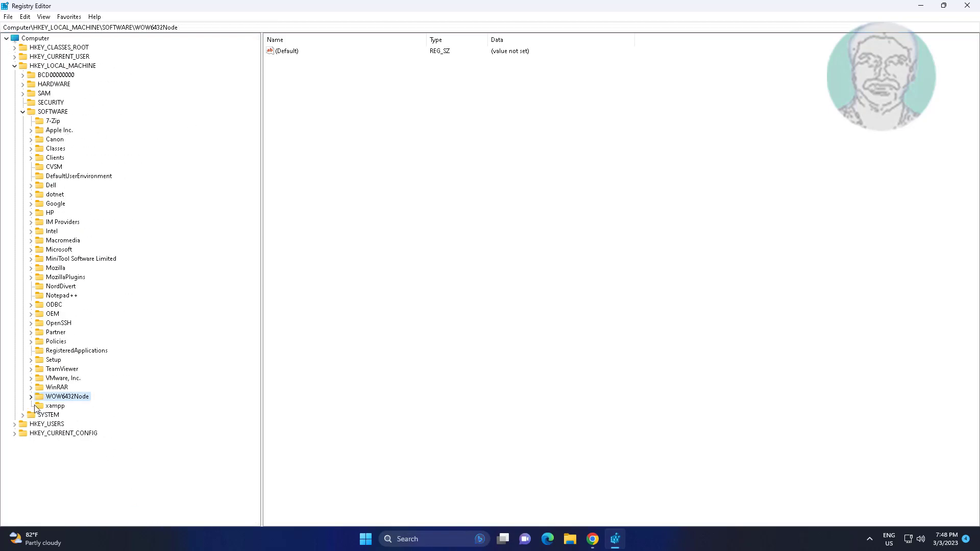
click(23, 112)
click(15, 66)
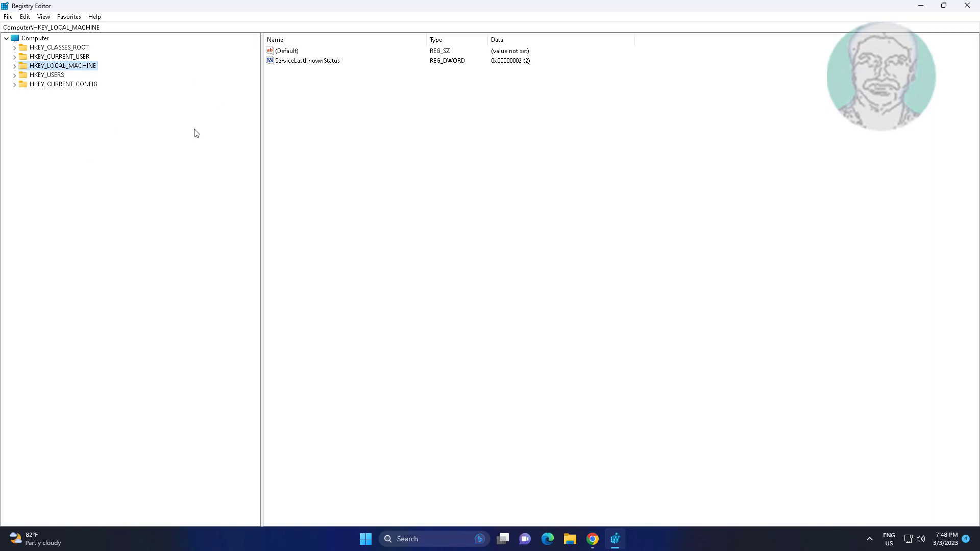
Paste the copied Tokens registry path into a new Notepad note, then minimize Notepad.
click(423, 542)
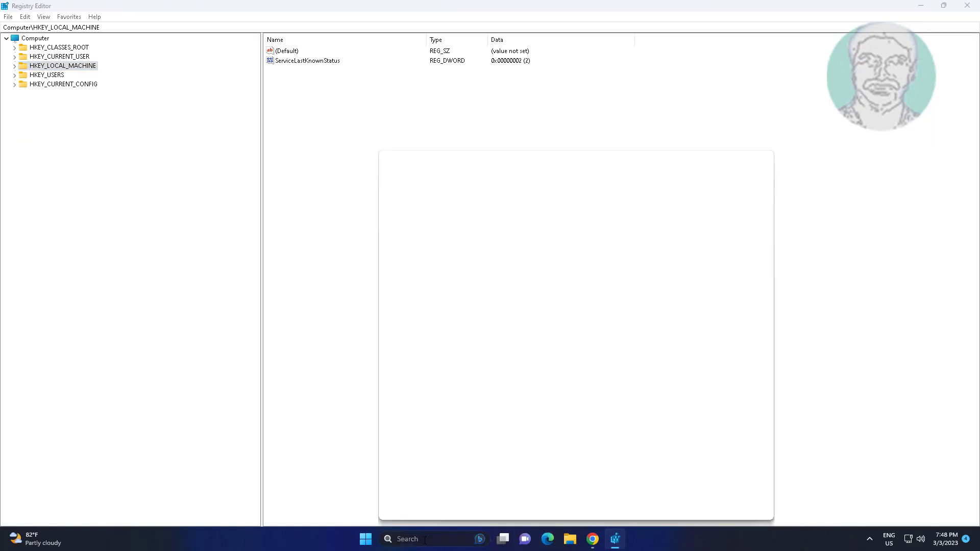
text(notepad)
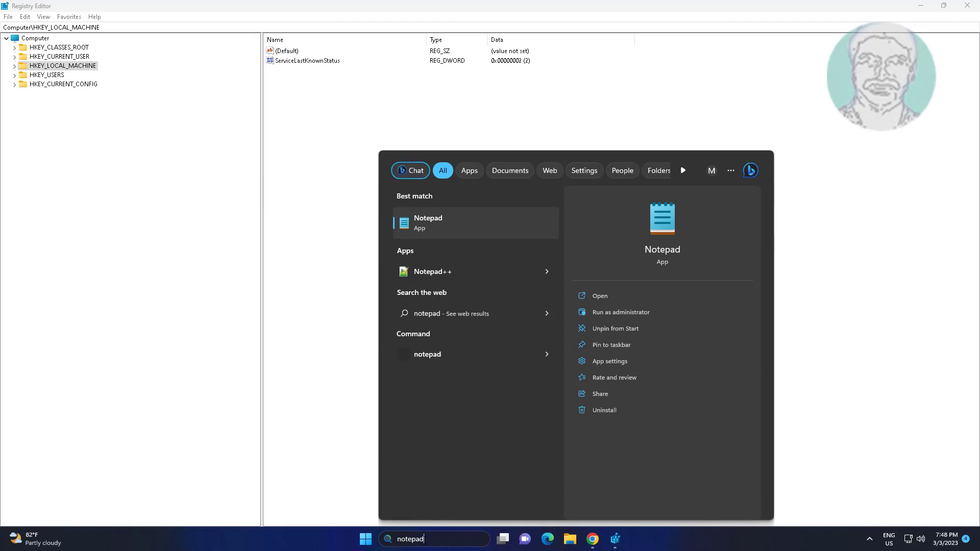
key(Return)
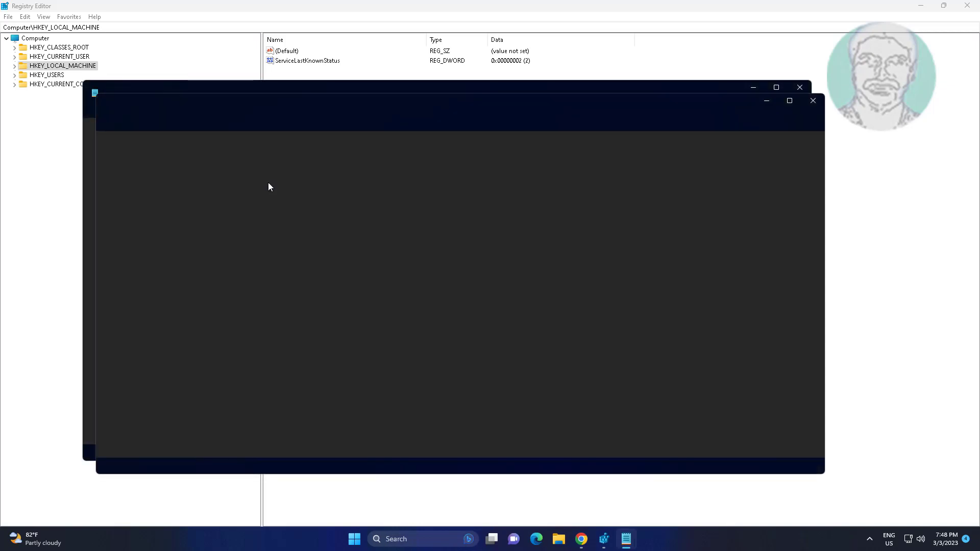
click(812, 101)
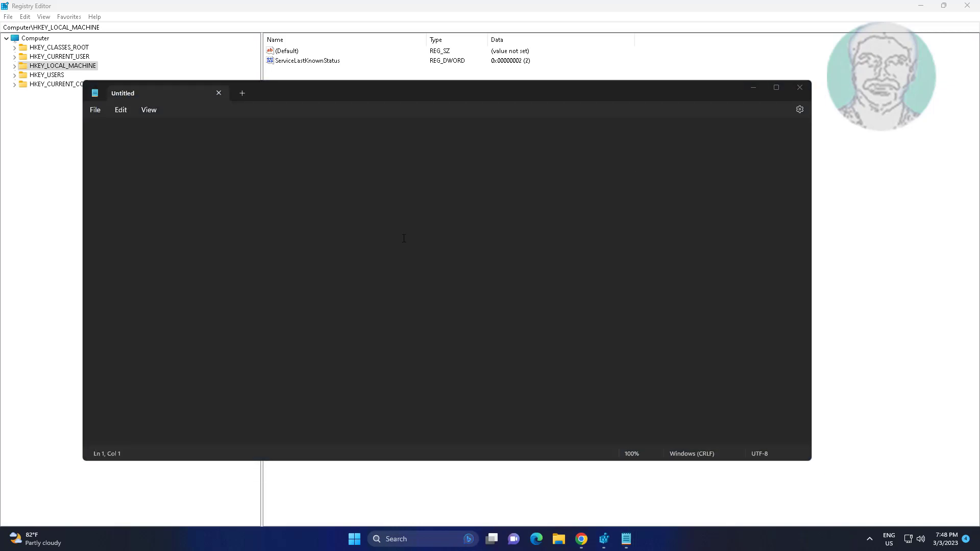
click(107, 134)
key(ctrl+v)
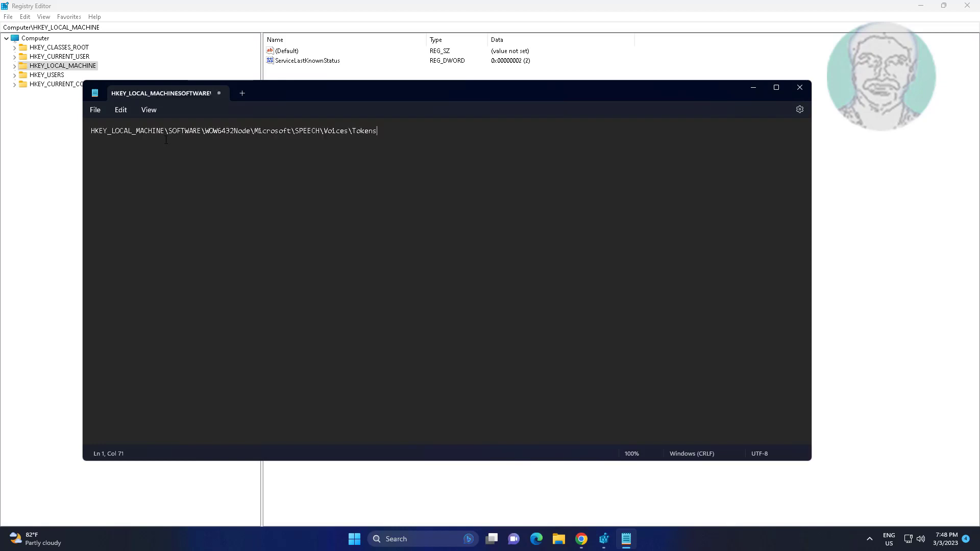
click(748, 90)
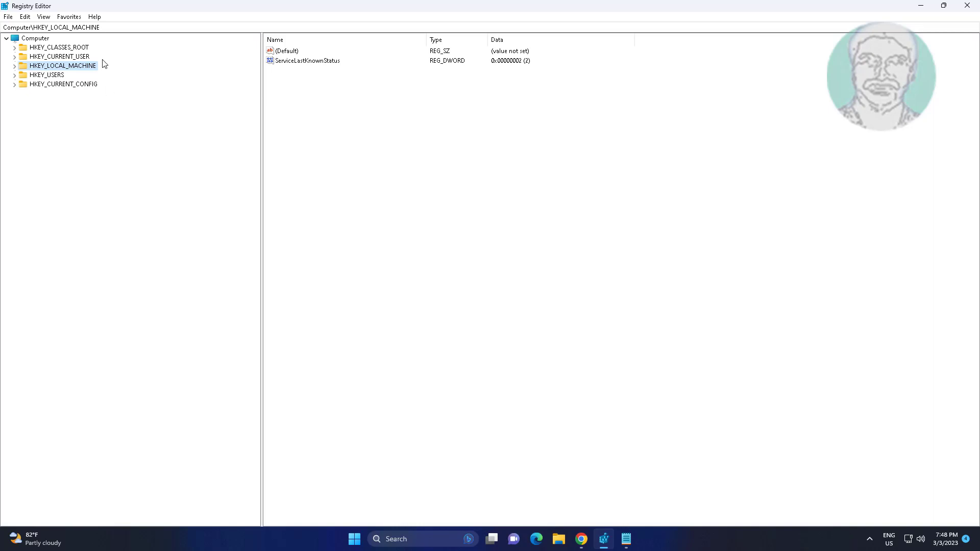
Expand HKEY_LOCAL_MACHINE\SOFTWARE\Microsoft and jump down to the subkeys starting with S.
click(13, 66)
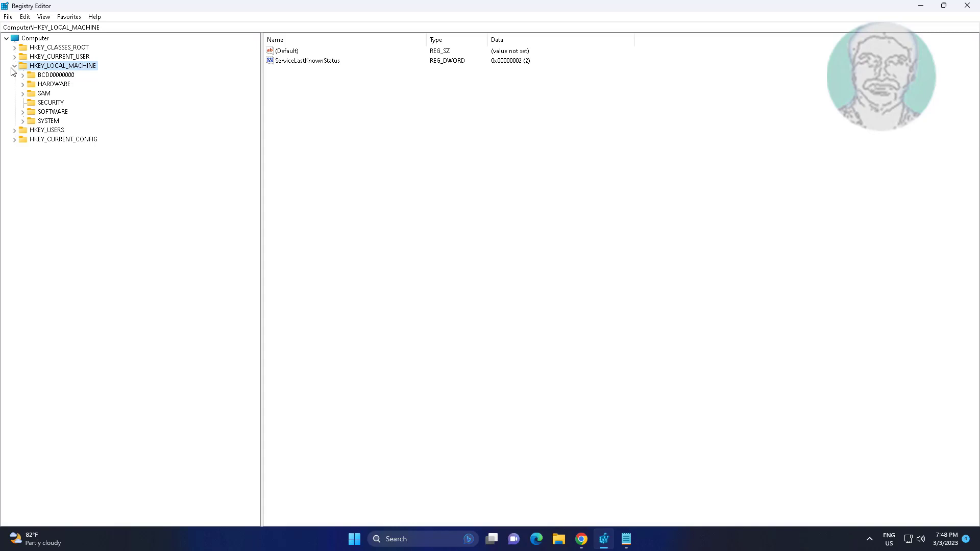
click(53, 113)
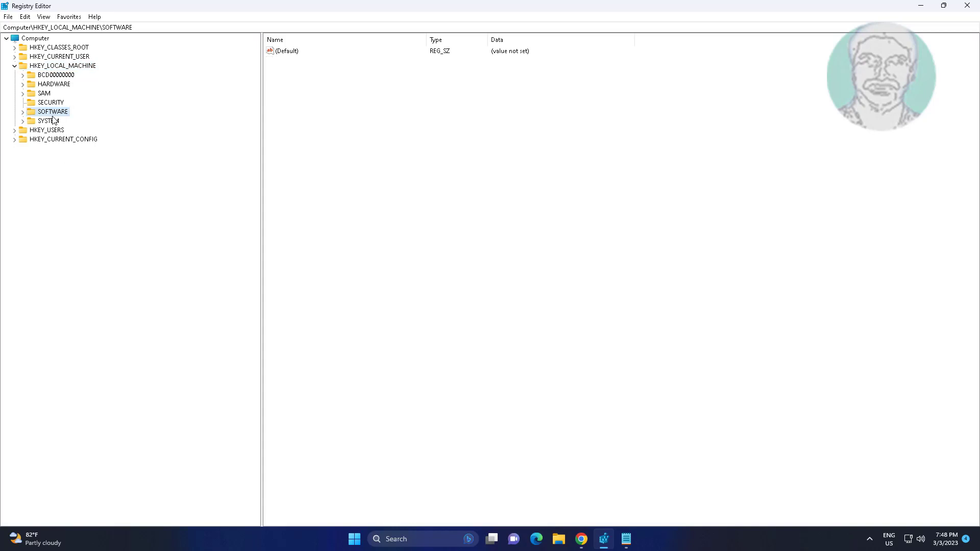
click(22, 112)
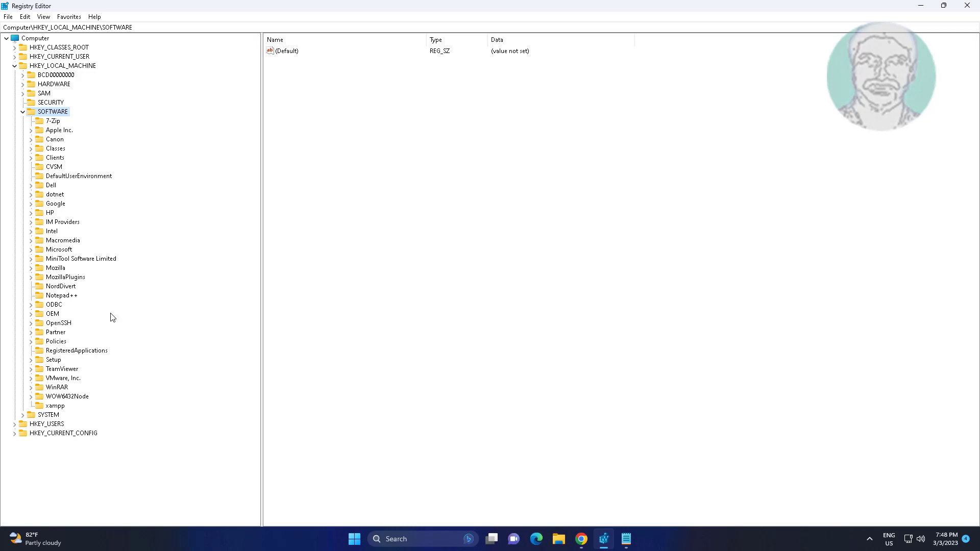
click(62, 251)
click(31, 251)
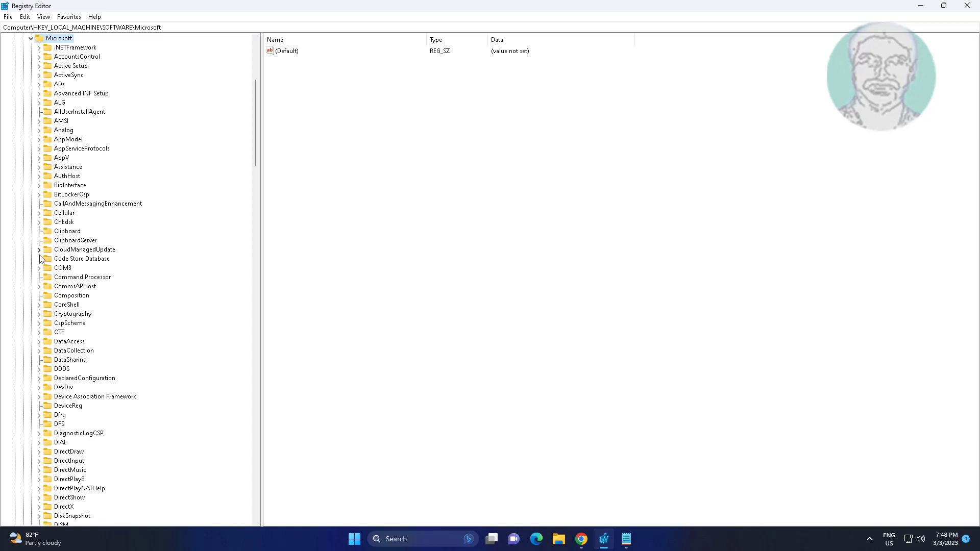
click(78, 287)
key(s)
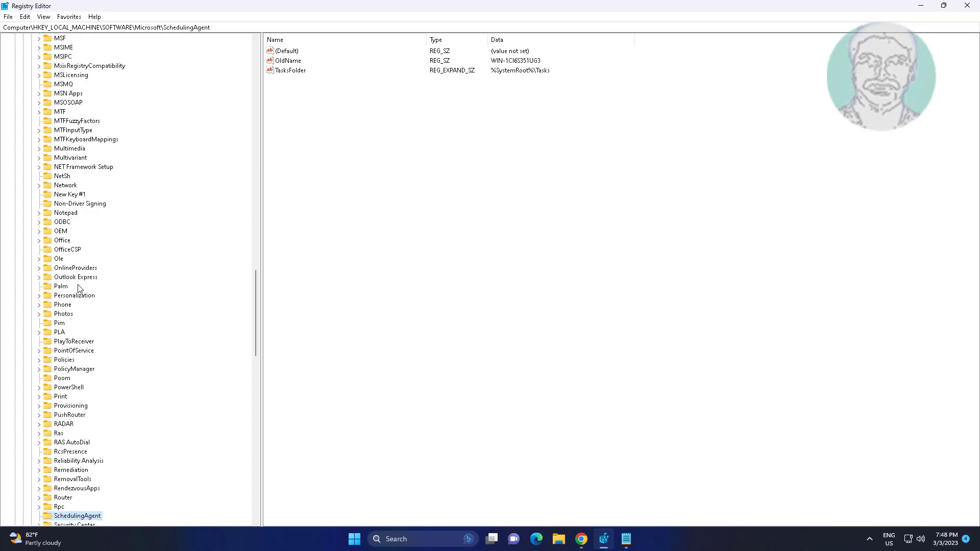
scroll(100, 403, down, 10)
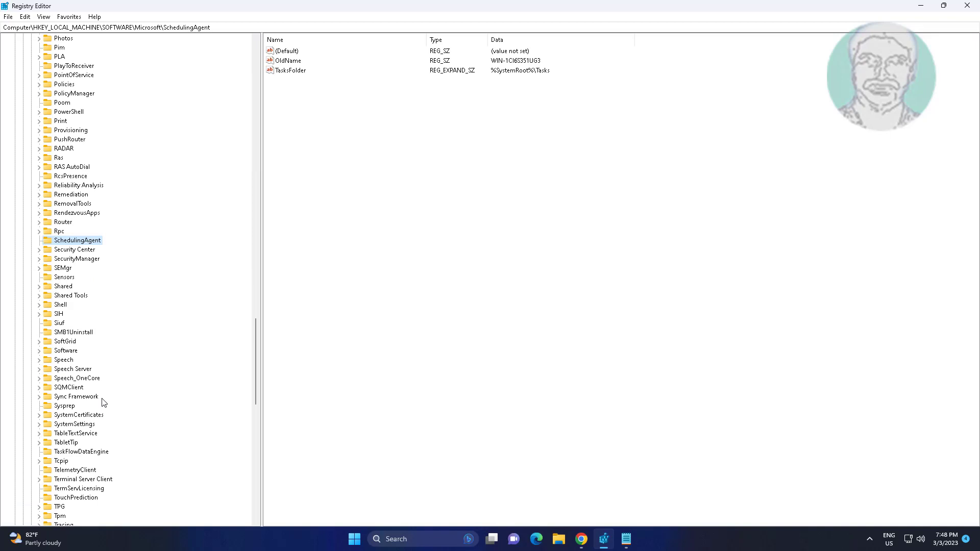
scroll(100, 388, down, 2)
Open Speech_OneCore\Voices\Tokens and select the MSTTS_V110_enUS_MarkM voice key.
click(89, 323)
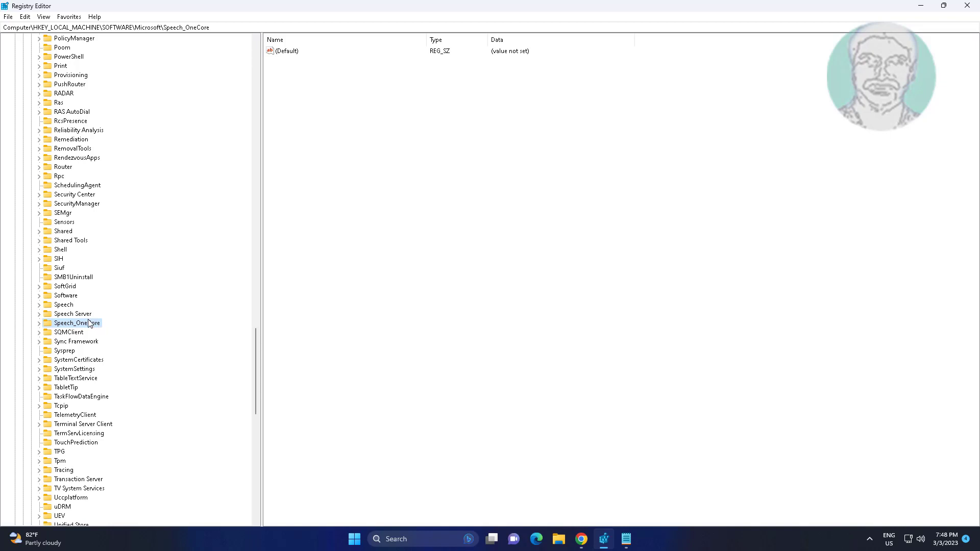
click(38, 323)
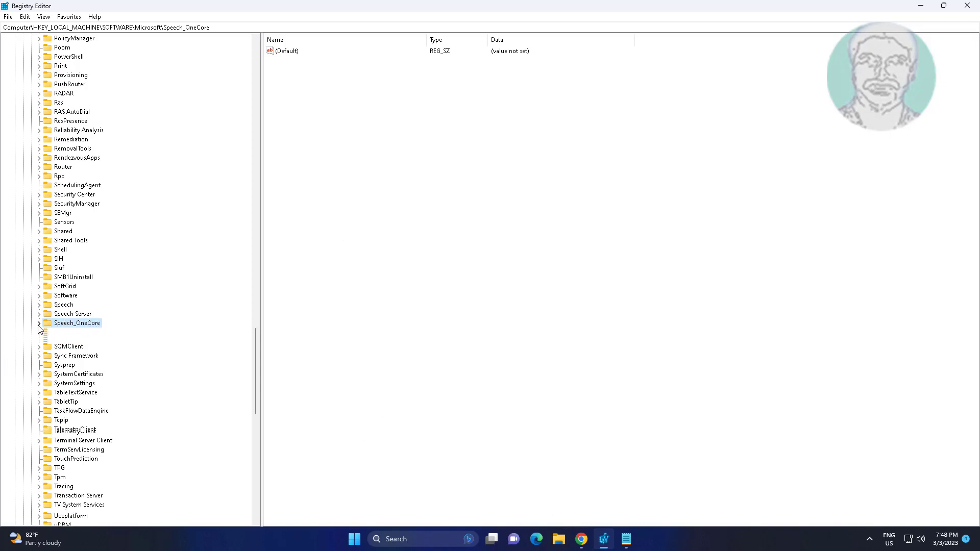
scroll(97, 388, down, 4)
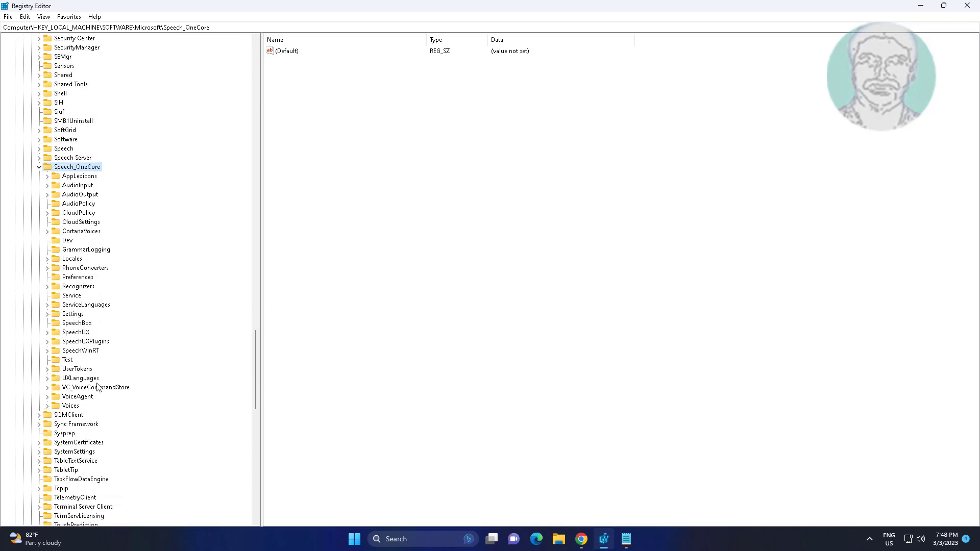
click(70, 406)
click(47, 406)
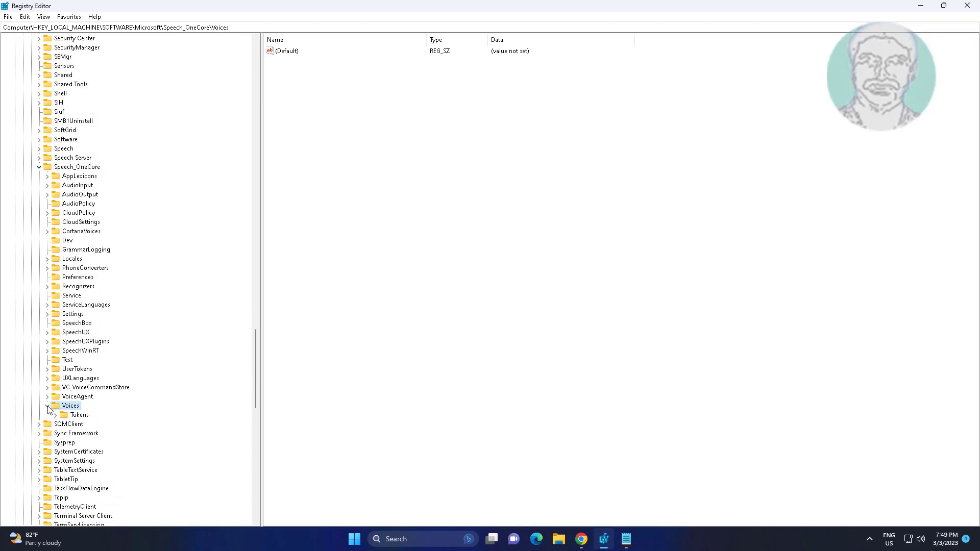
click(79, 416)
click(55, 416)
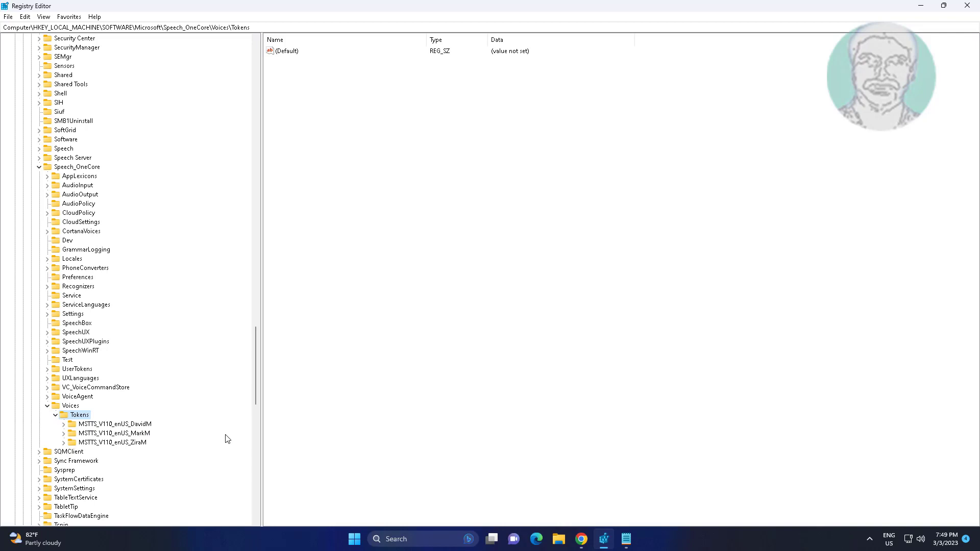
click(139, 434)
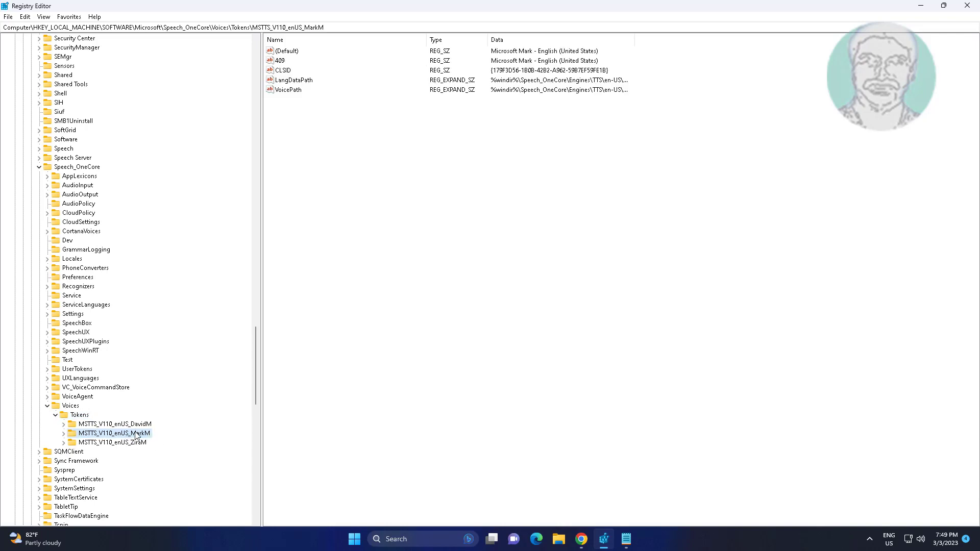
Export the MSTTS_V110_enUS_MarkM key to the Desktop as mark.reg.
right_click(88, 437)
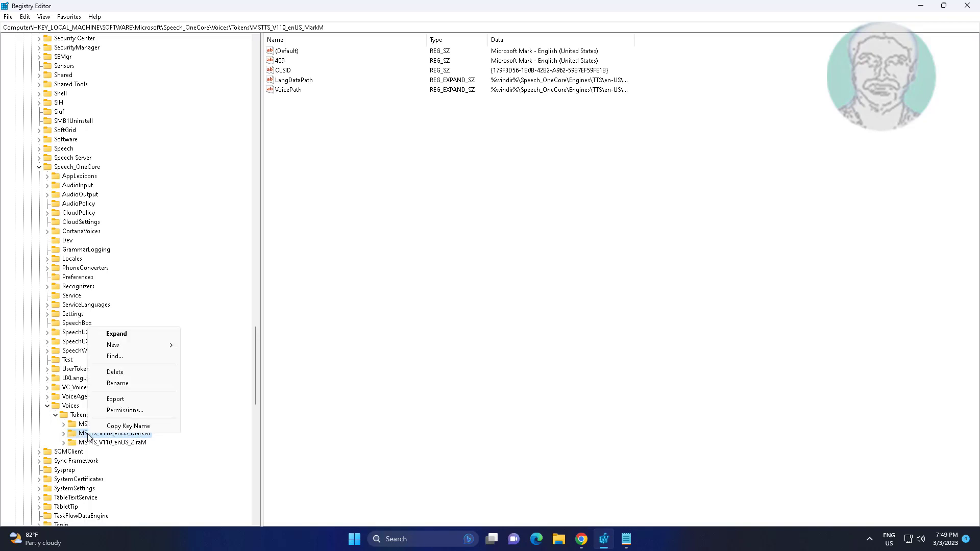
click(124, 399)
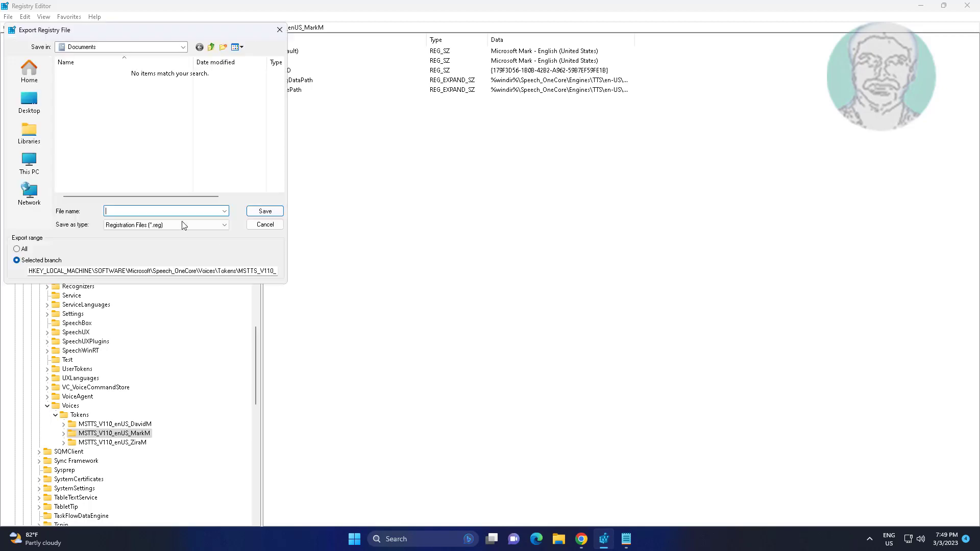
click(29, 102)
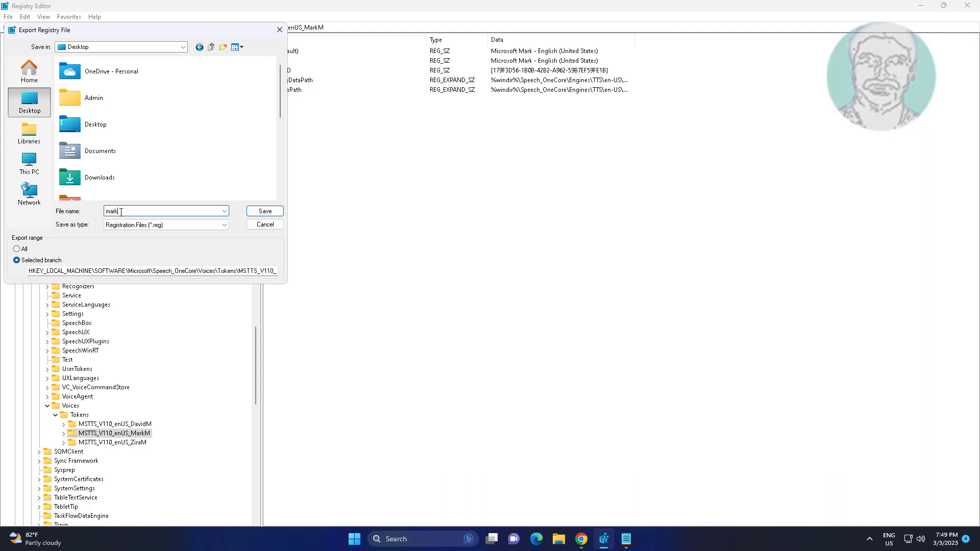
click(265, 210)
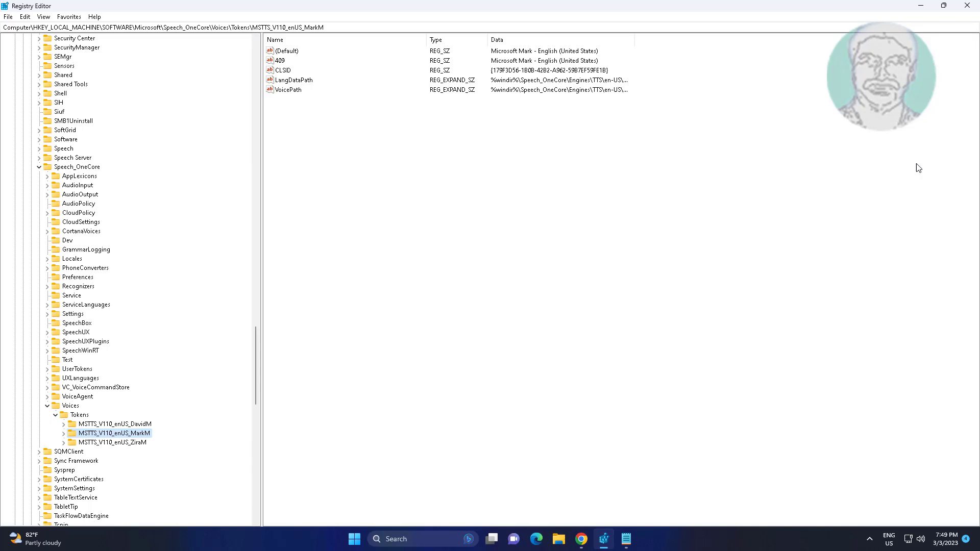
Minimize Registry Editor and open mark.reg from the desktop in Notepad.
click(921, 6)
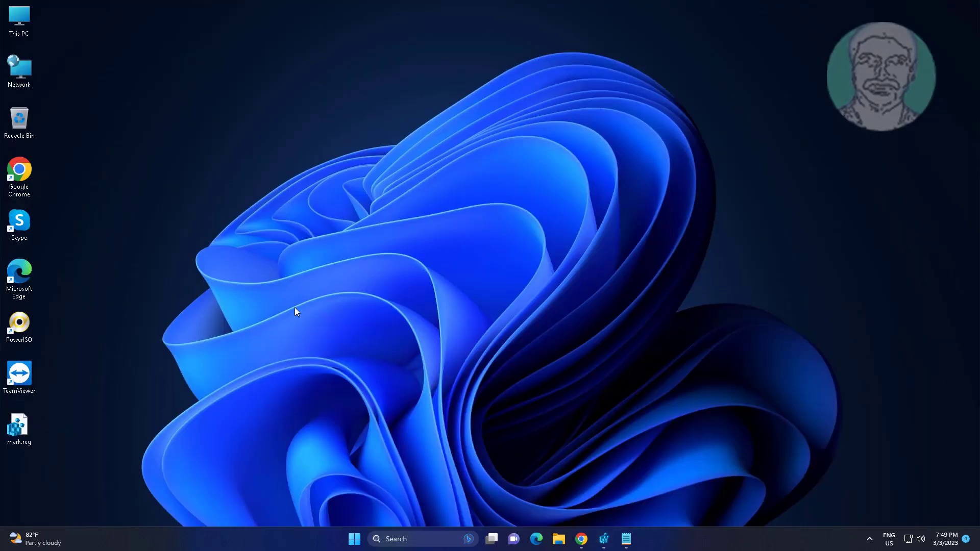
right_click(28, 431)
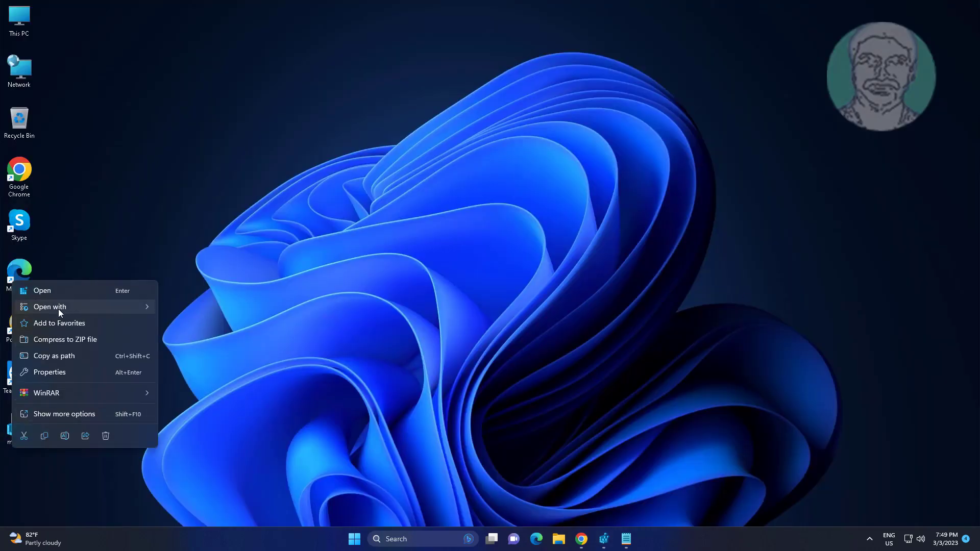
mouse_move(60, 307)
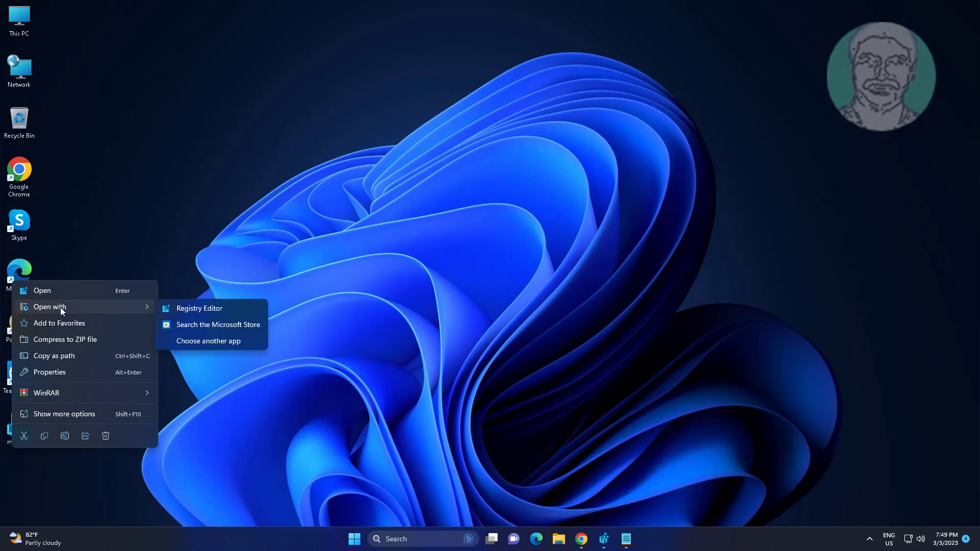
click(220, 340)
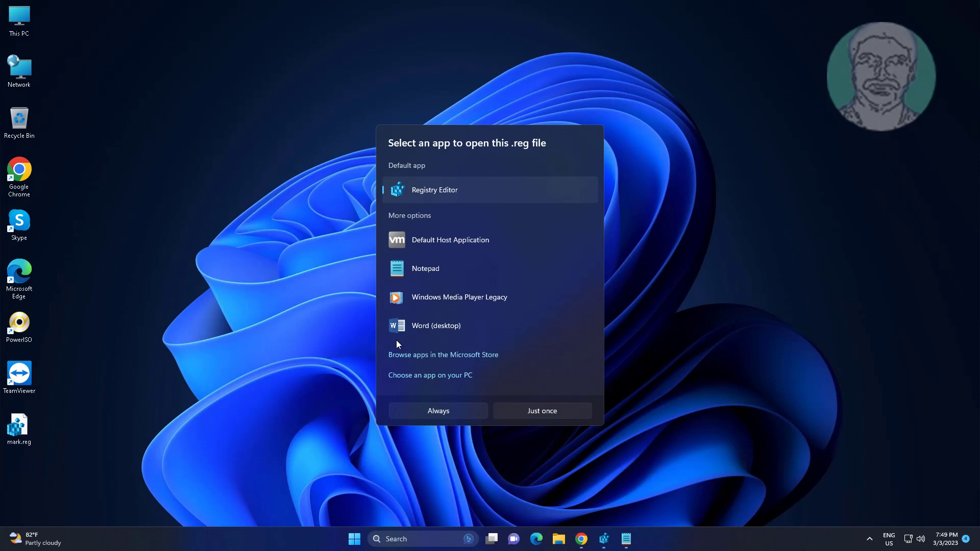
click(424, 270)
double_click(424, 270)
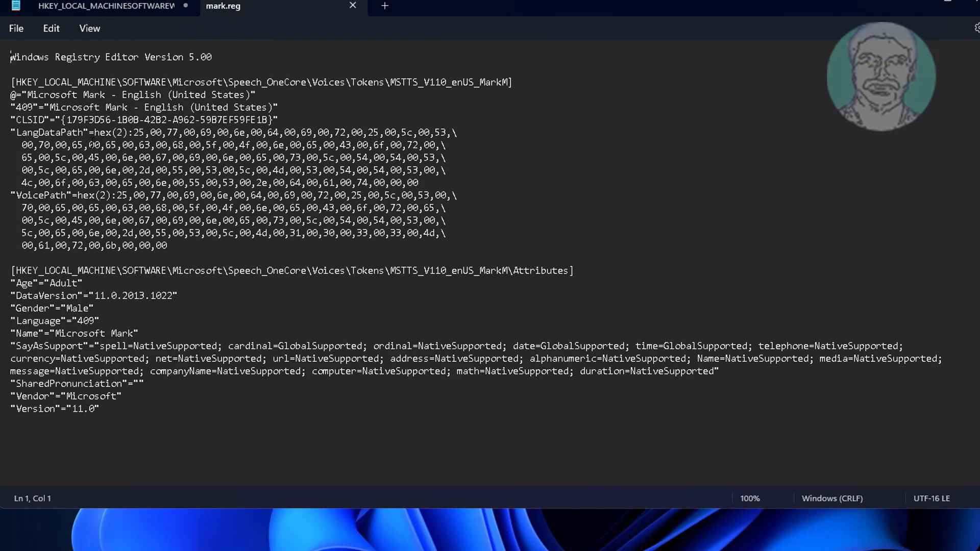
Copy the WOW6432Node\Microsoft\SPEECH\Voices\Tokens path from the other Notepad tab.
click(592, 270)
click(115, 5)
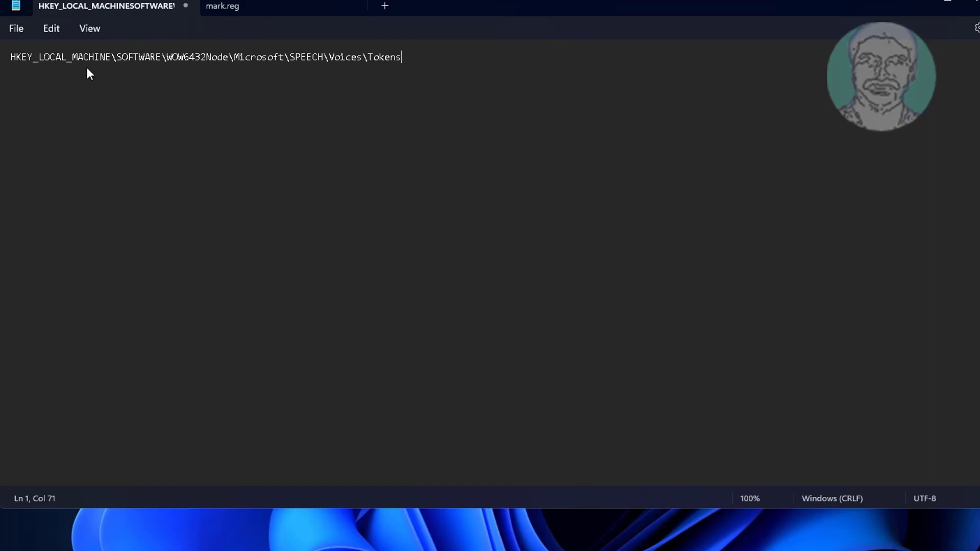
drag(12, 57, 279, 60)
drag(368, 60, 403, 59)
right_click(408, 130)
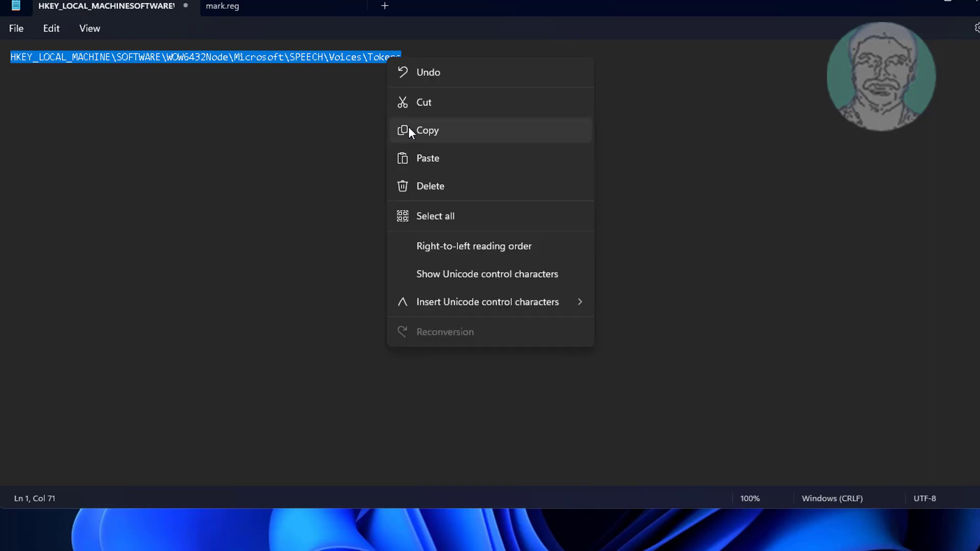
click(411, 129)
Paste the SPEECH path over the Speech_OneCore path in mark.reg's first key line.
click(222, 6)
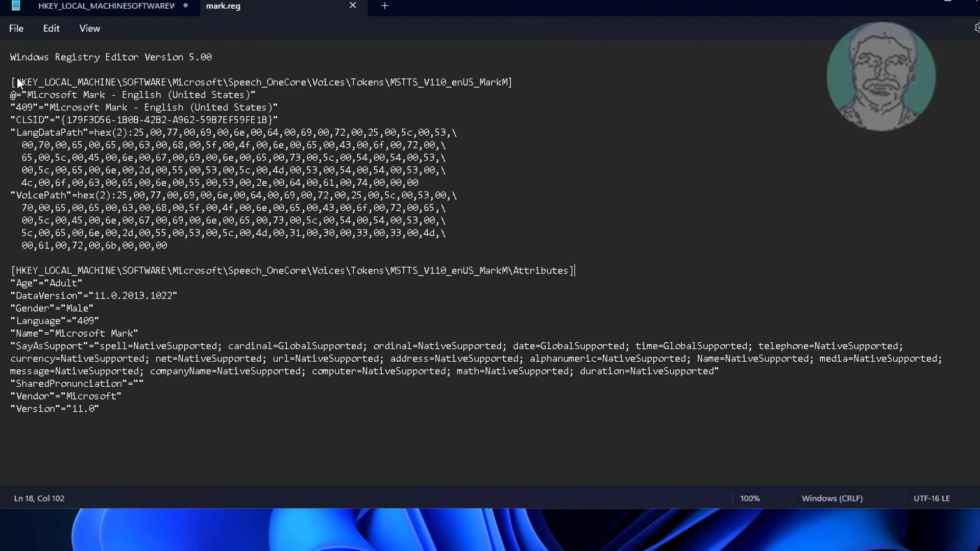
drag(16, 78, 307, 80)
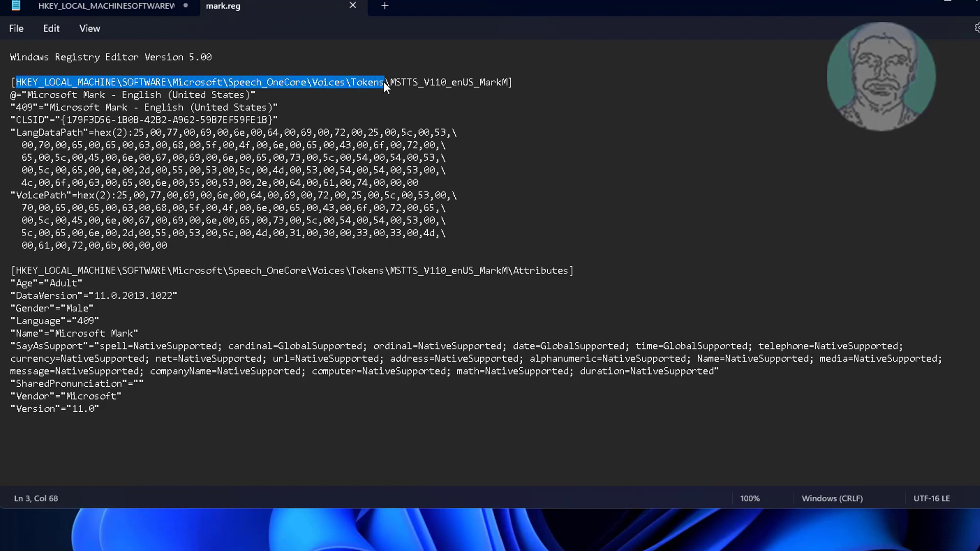
right_click(368, 81)
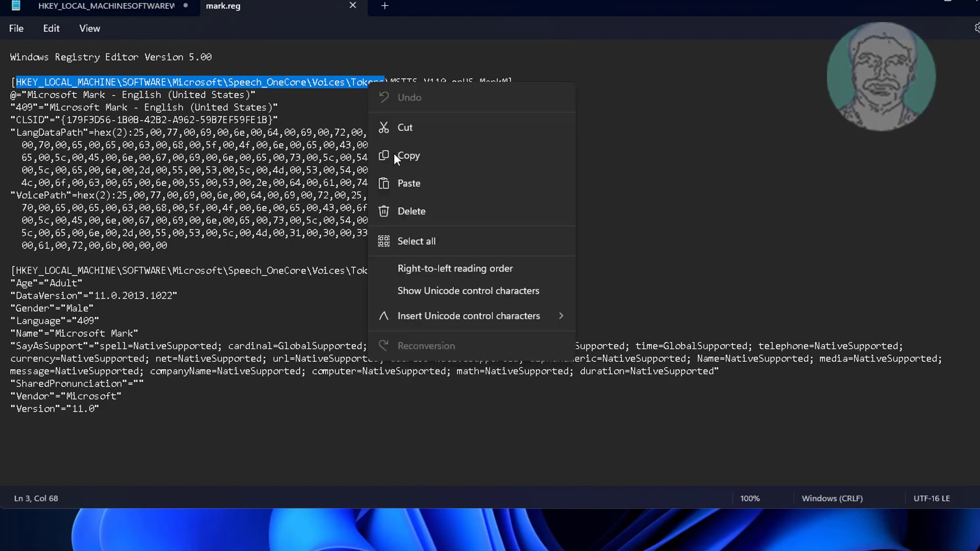
click(405, 182)
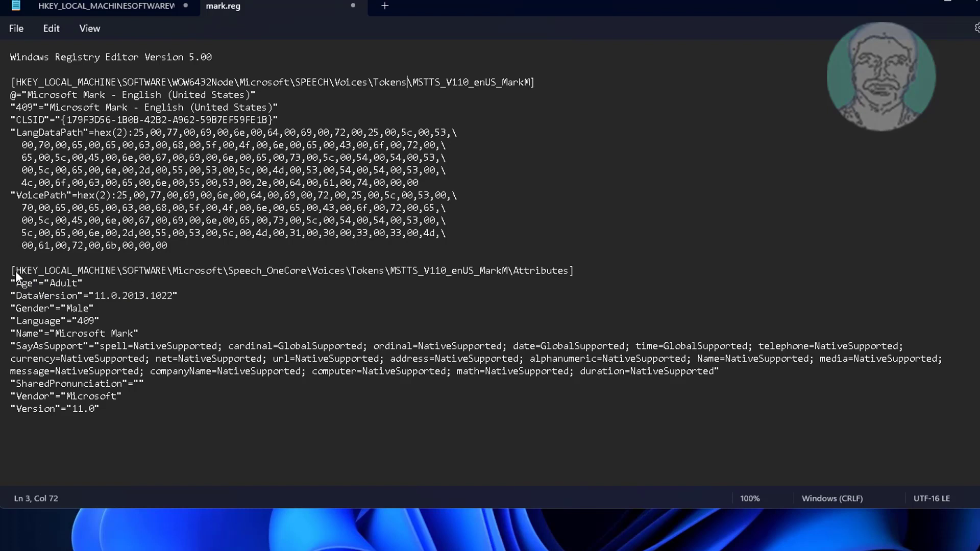
Replace the Speech_OneCore path in the Attributes key line with the WOW6432Node SPEECH path.
drag(15, 271, 385, 275)
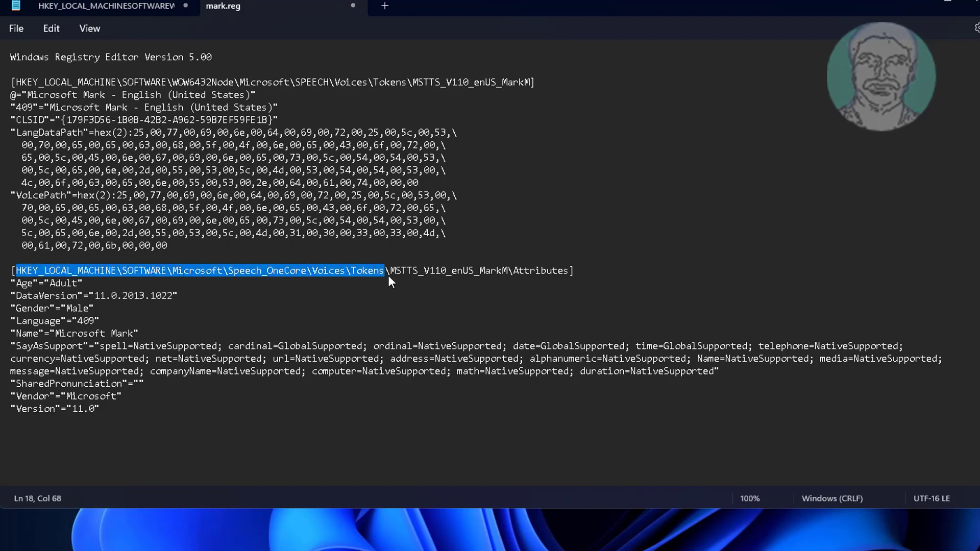
right_click(341, 270)
click(380, 368)
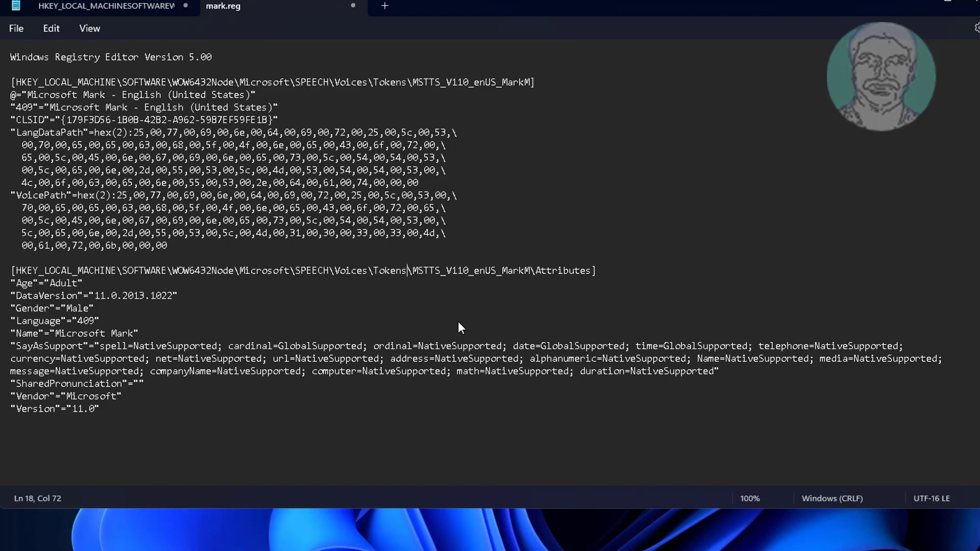
Save mark.reg and close Notepad.
click(17, 29)
click(32, 124)
click(972, 3)
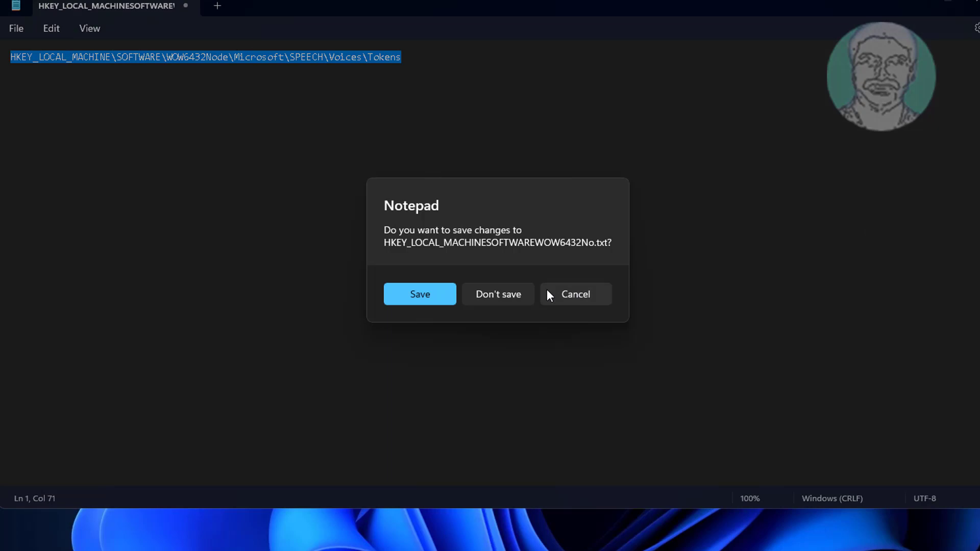
Close Notepad without saving, then merge mark.reg, approving the elevation and confirmation prompts.
click(510, 294)
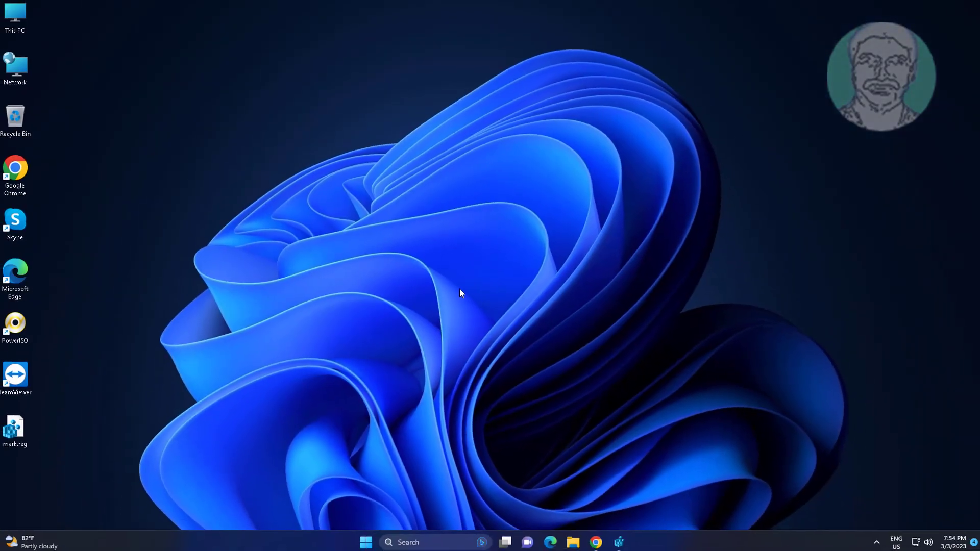
right_click(24, 425)
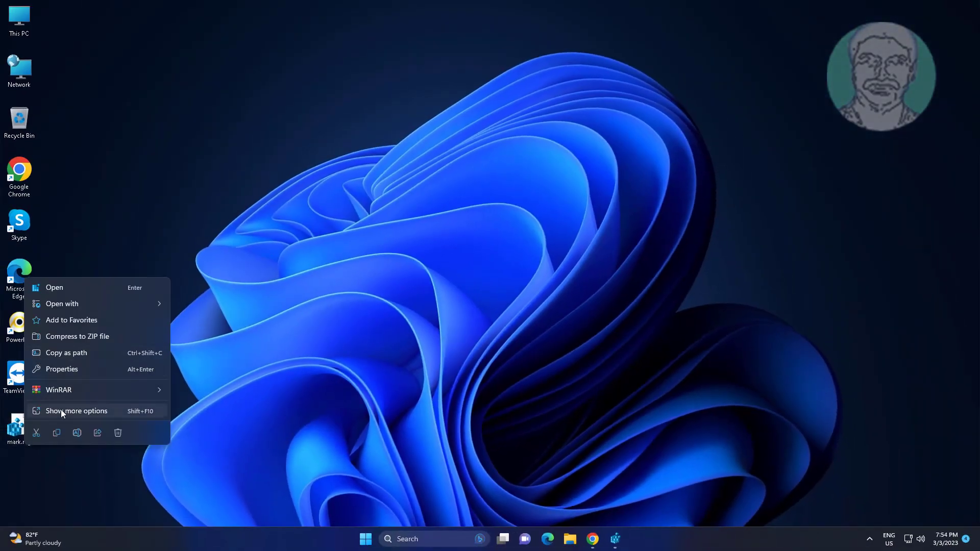
click(133, 413)
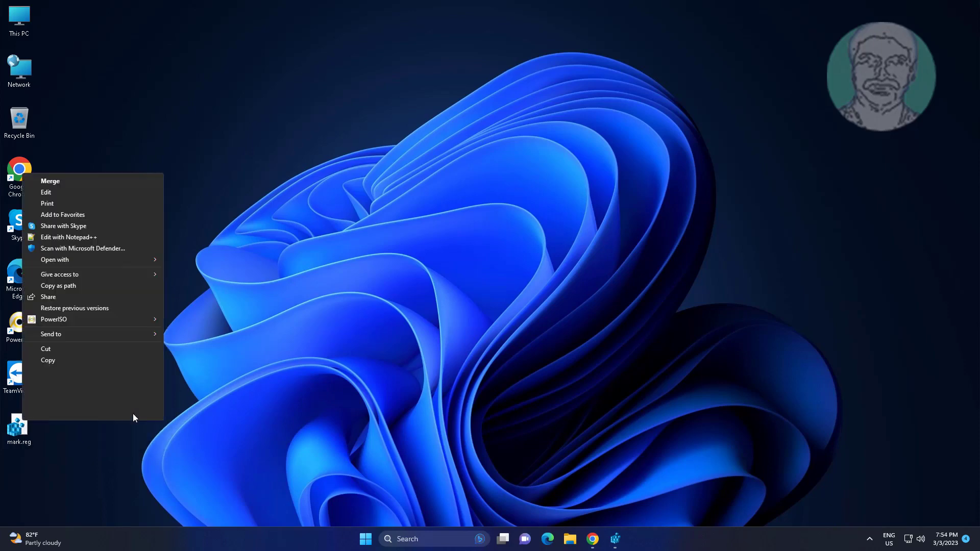
click(50, 181)
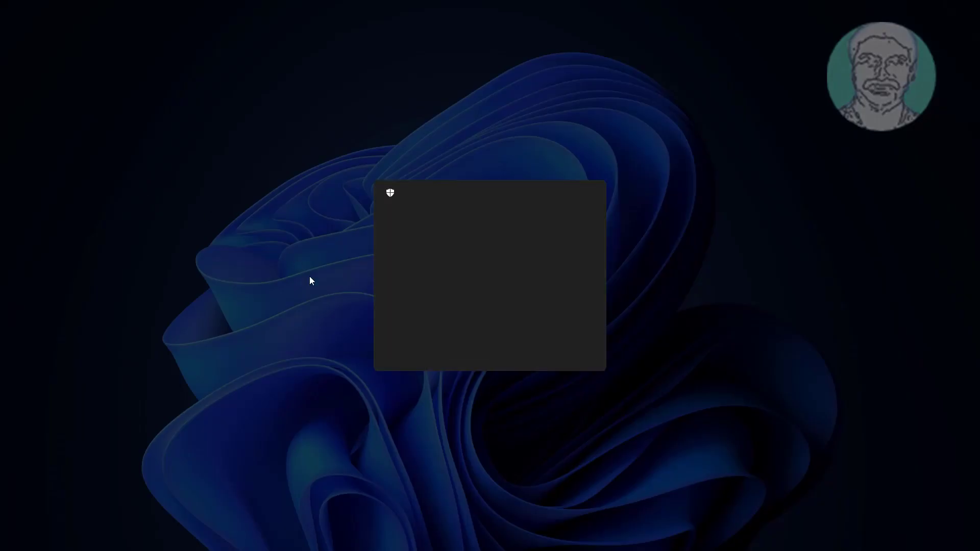
click(434, 358)
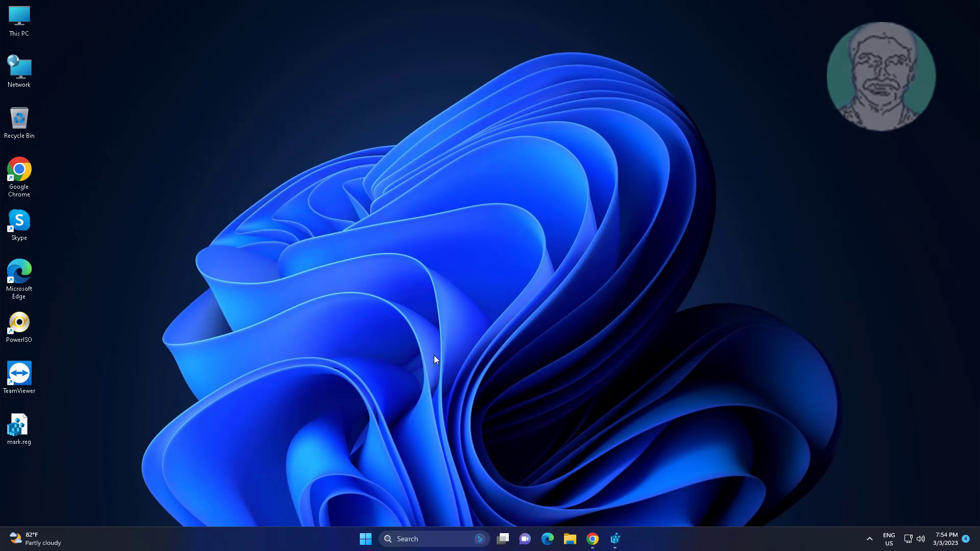
click(565, 281)
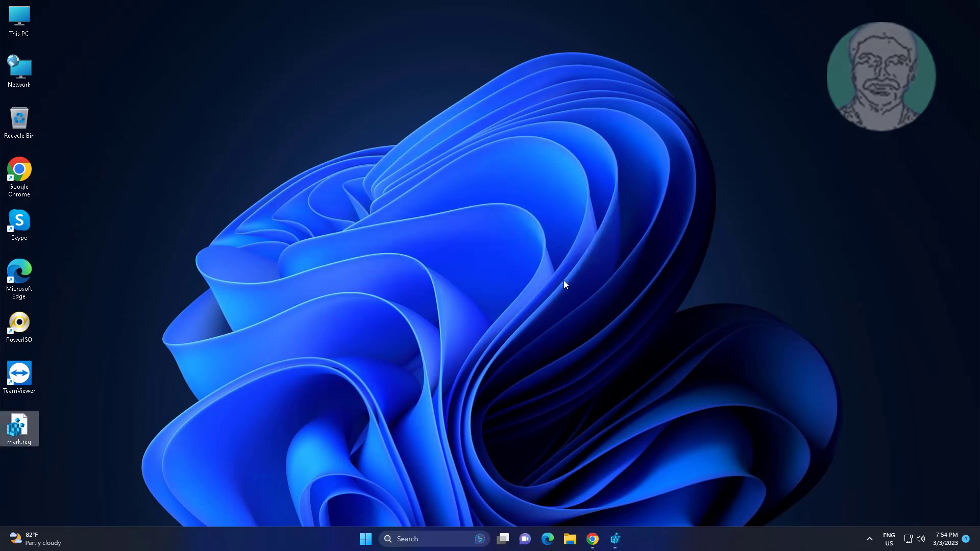
Dismiss the merge success message, launch Balabolka and select the Microsoft Mark voice.
click(599, 270)
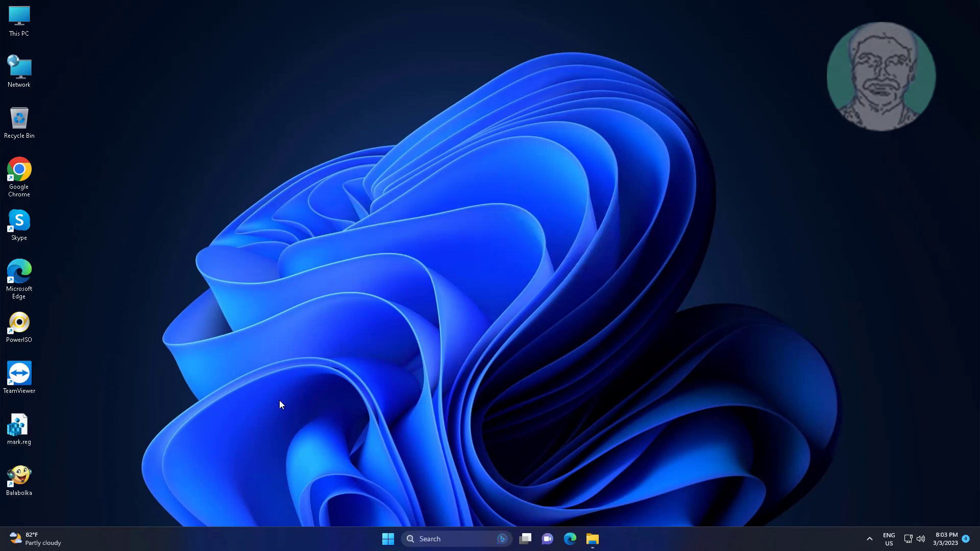
double_click(29, 479)
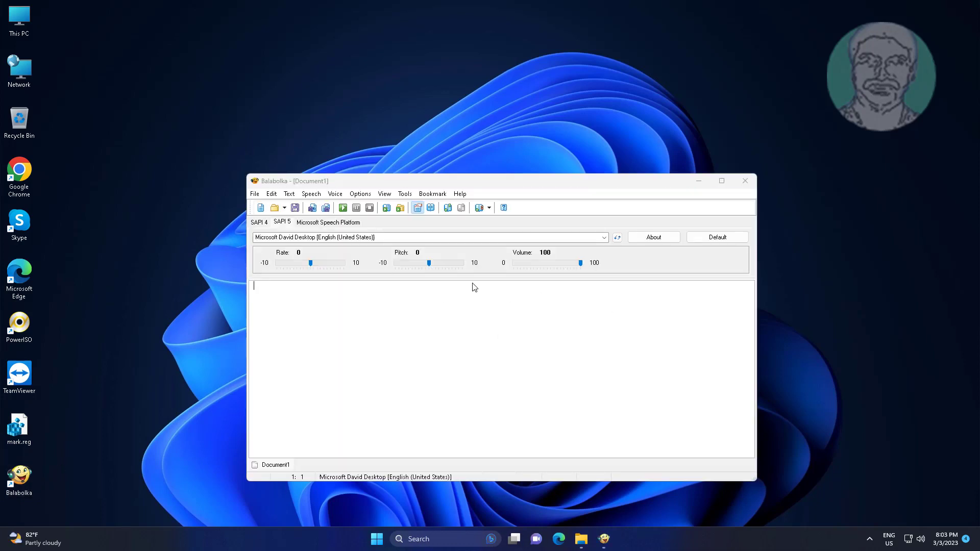
click(603, 237)
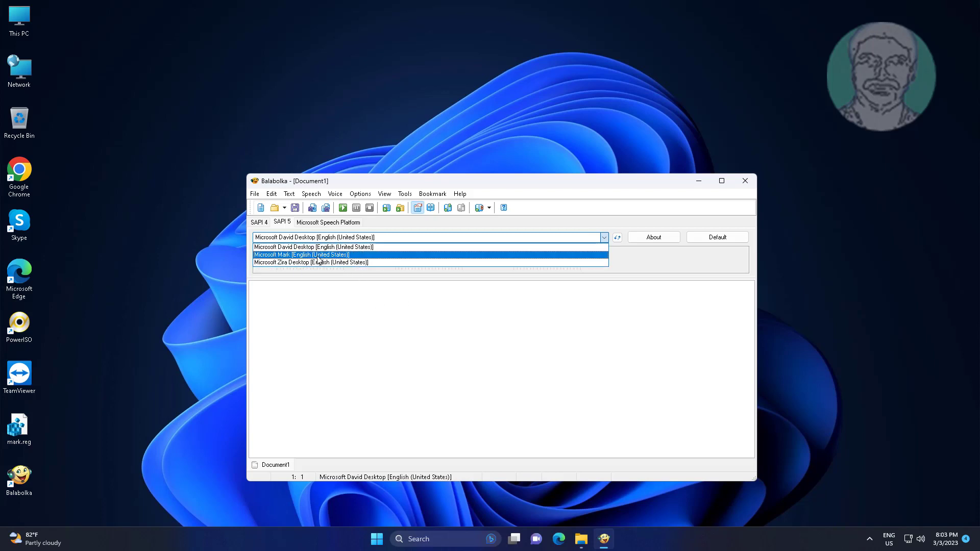
click(318, 255)
Type 'welcome', play it aloud, then close Balabolka.
click(443, 361)
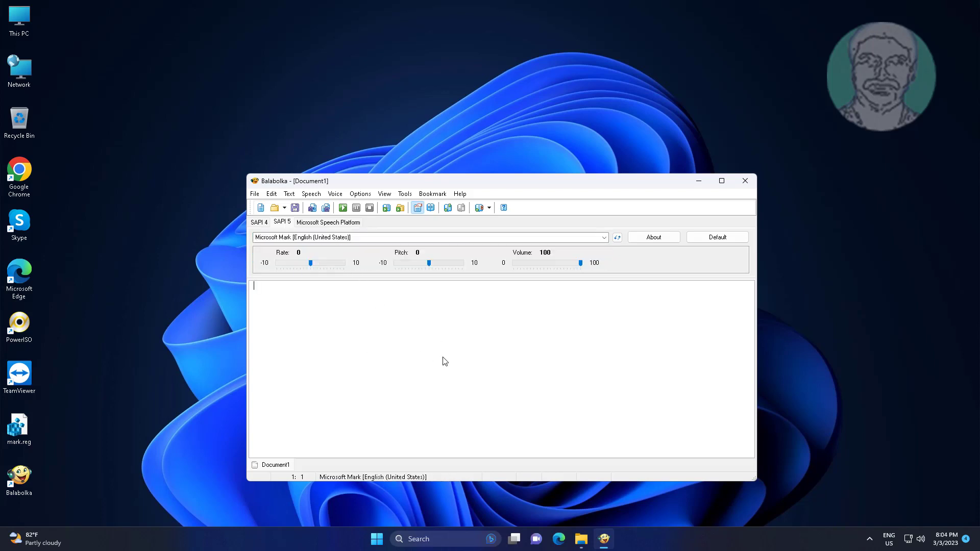
text(welcome)
click(343, 208)
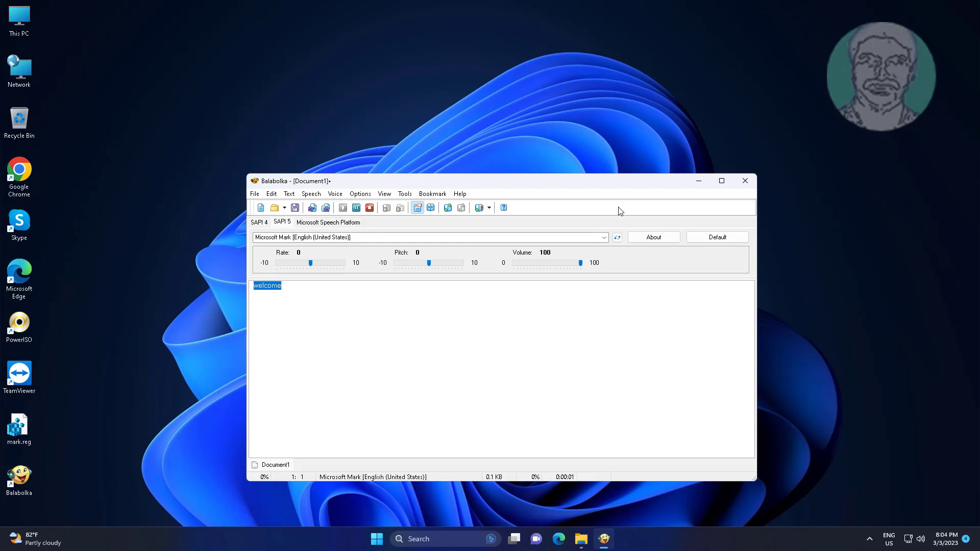
click(745, 180)
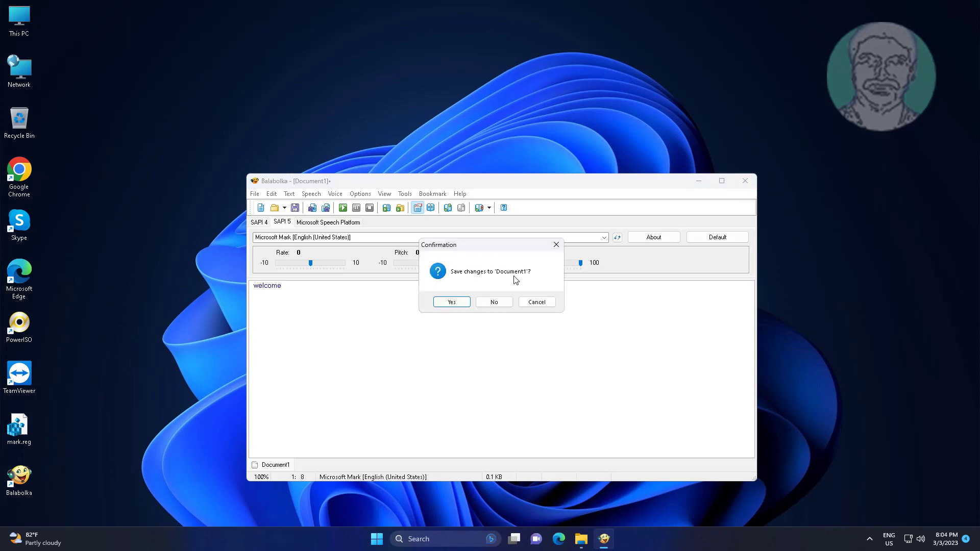